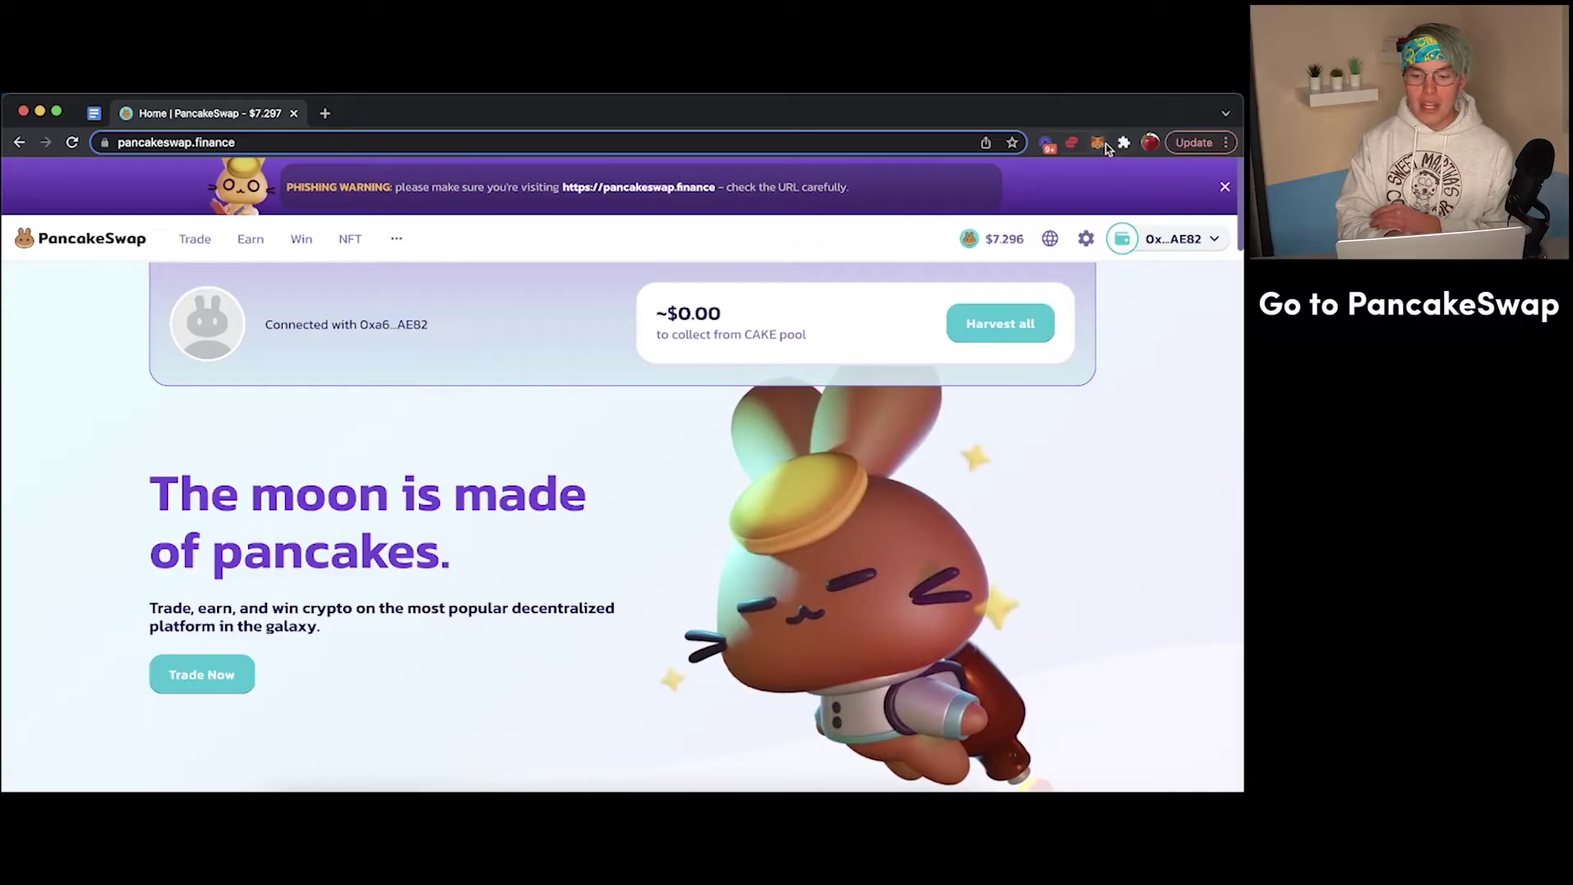
click(1099, 143)
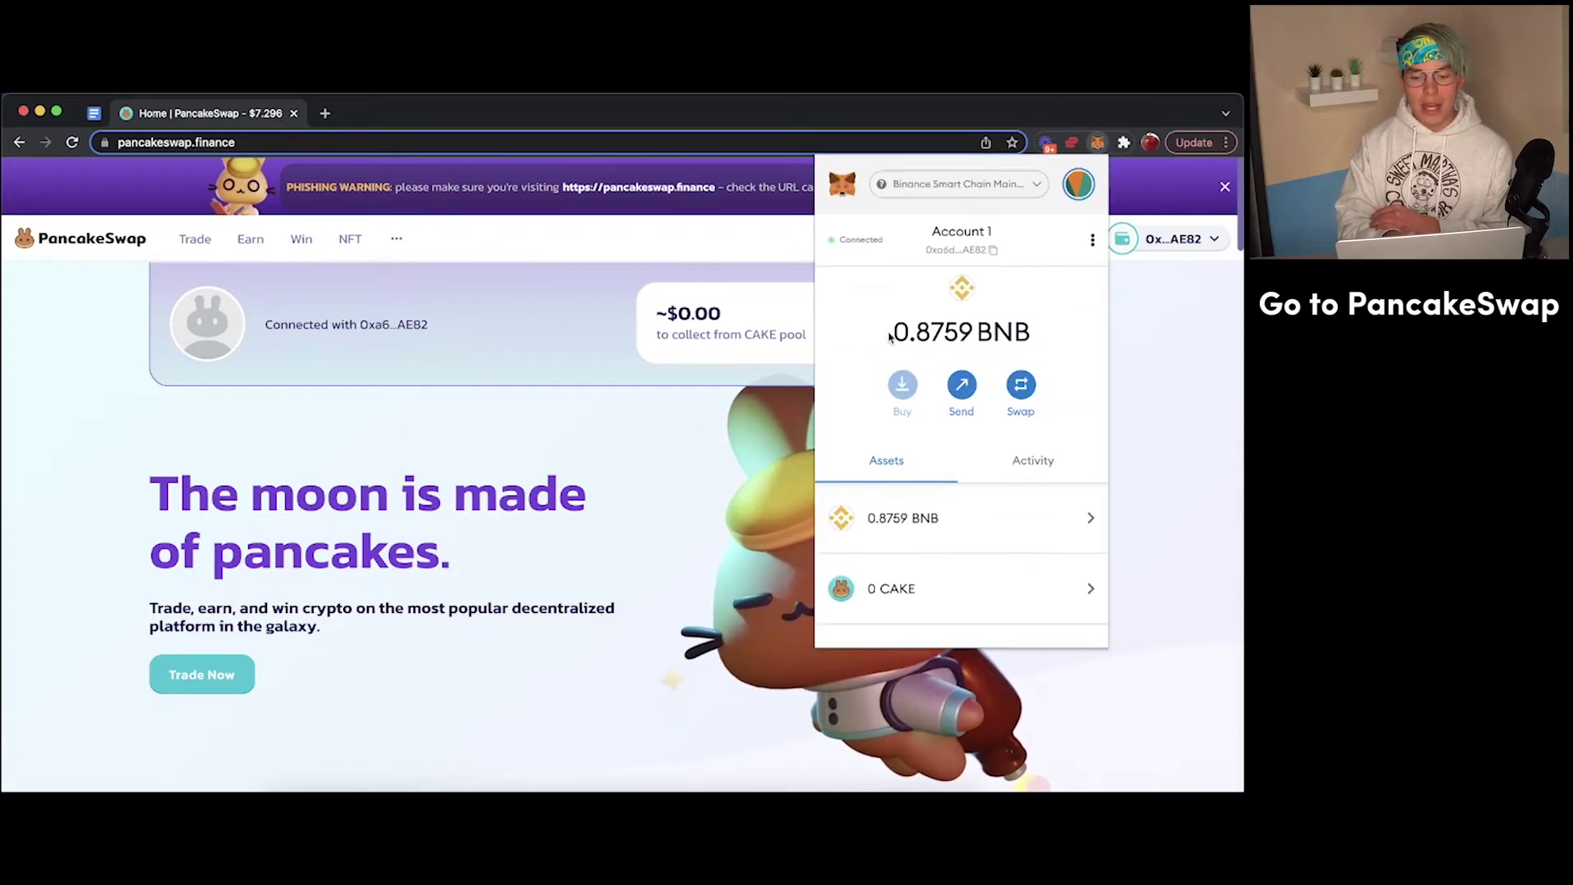
drag(890, 336, 1048, 334)
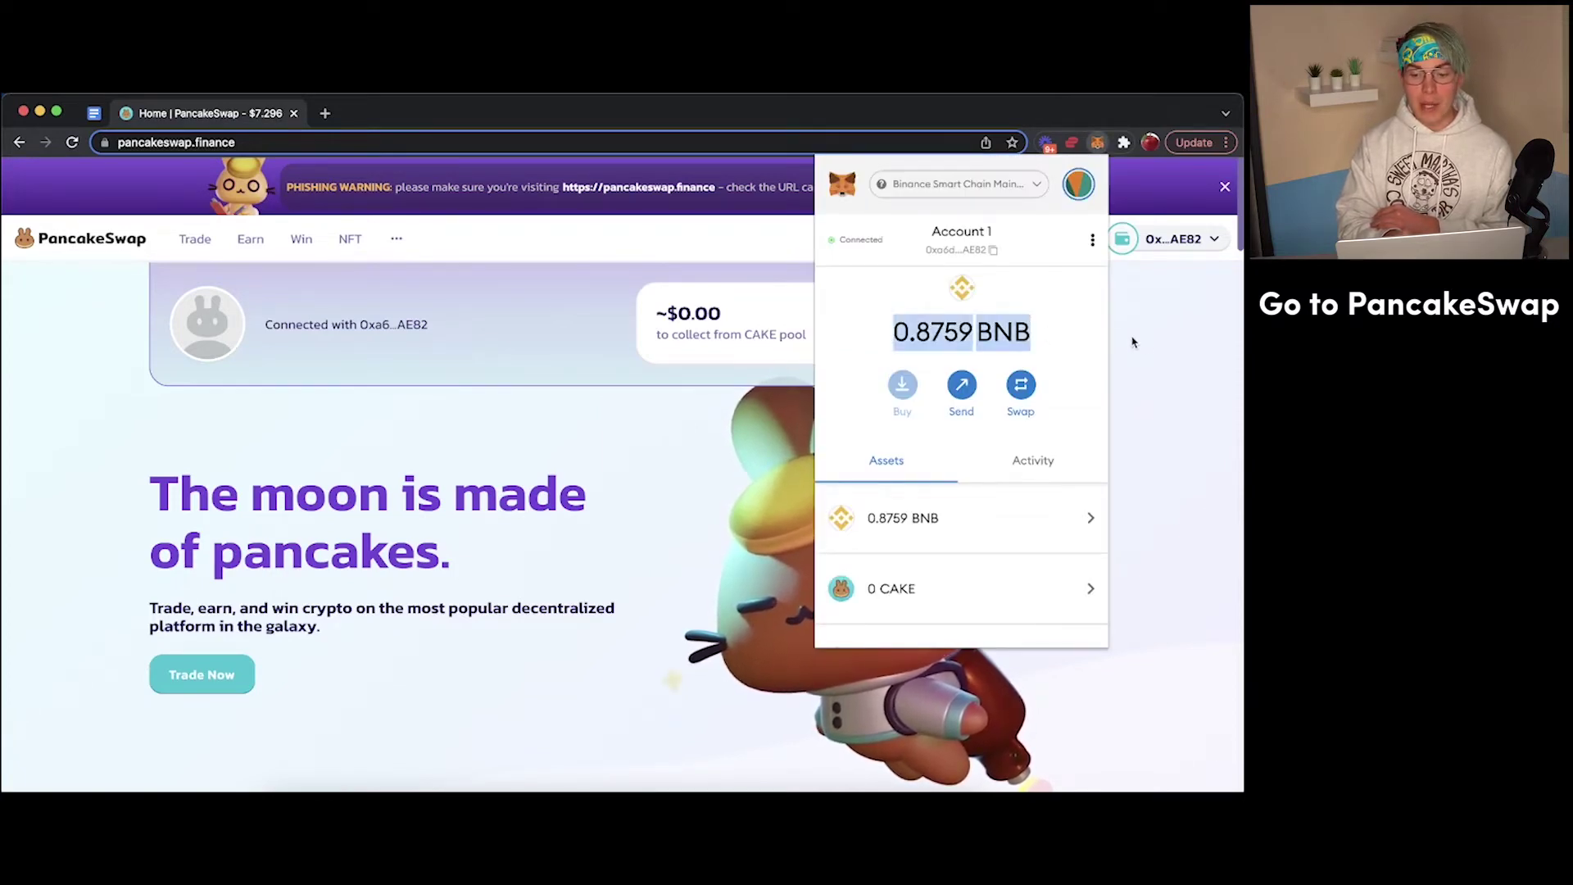
click(1156, 348)
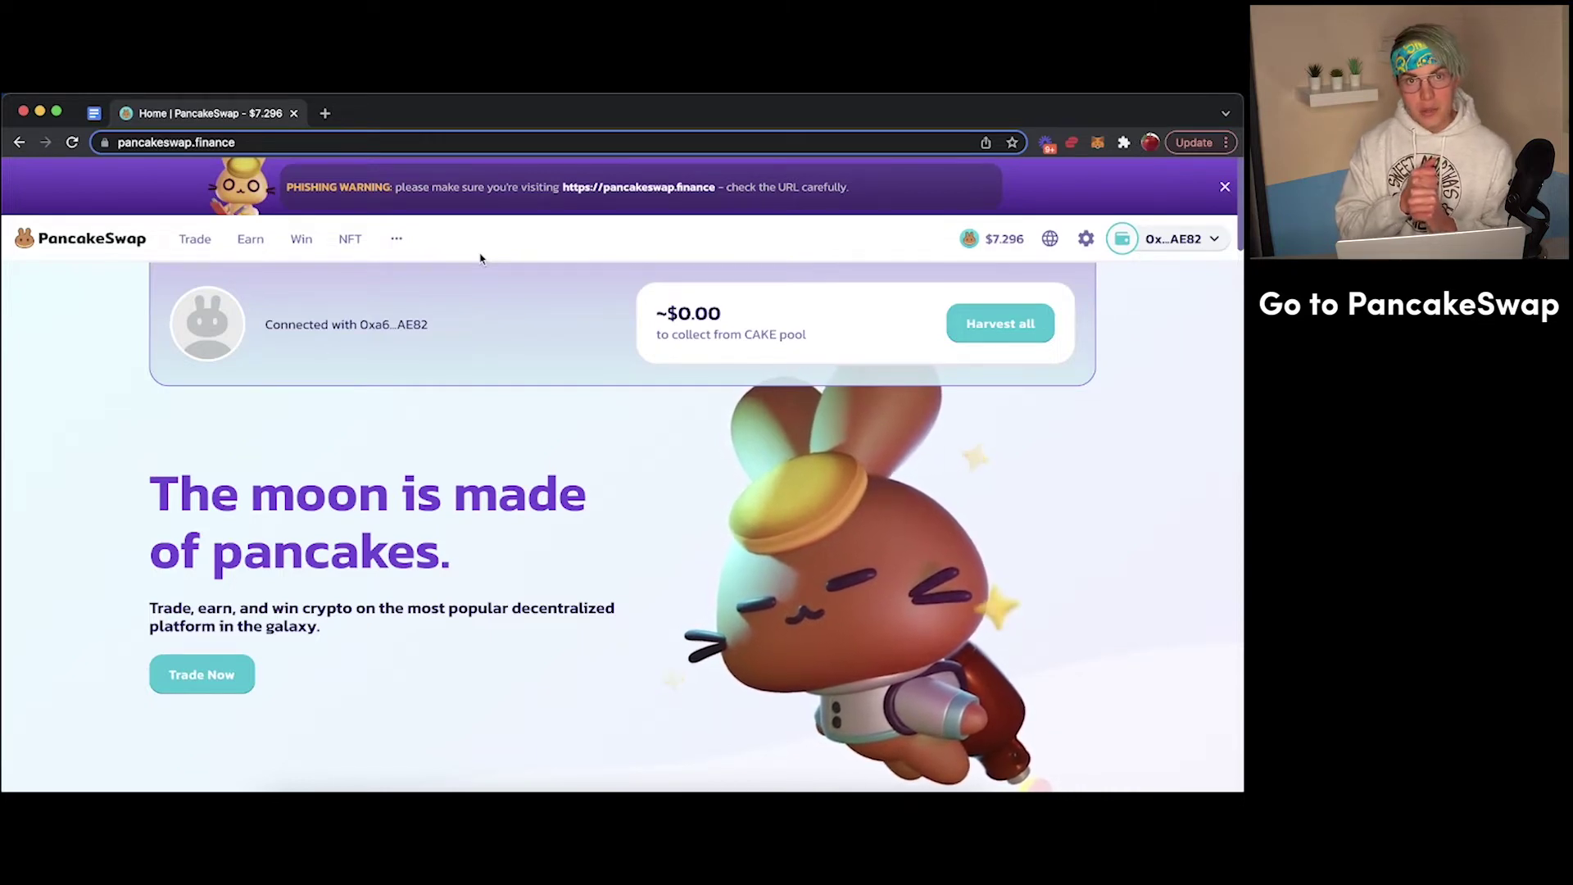
Enter 1 CAKE on the Exchange page, then go to Liquidity showing the 0.1353 CAKE/BNB position.
mouse_move(198, 252)
click(197, 287)
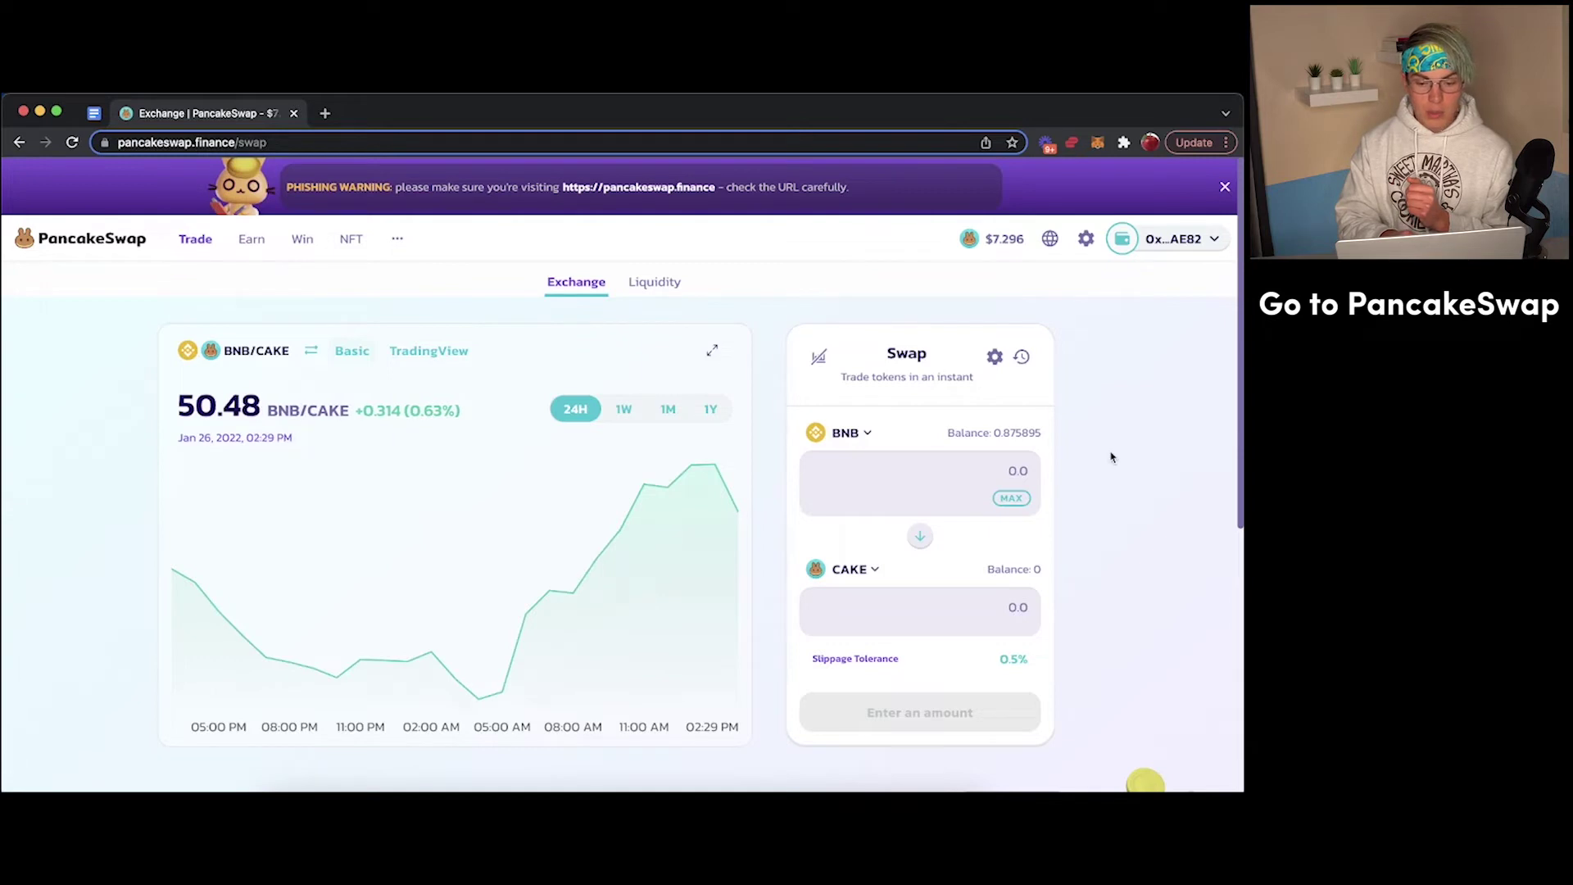
click(901, 593)
text(1)
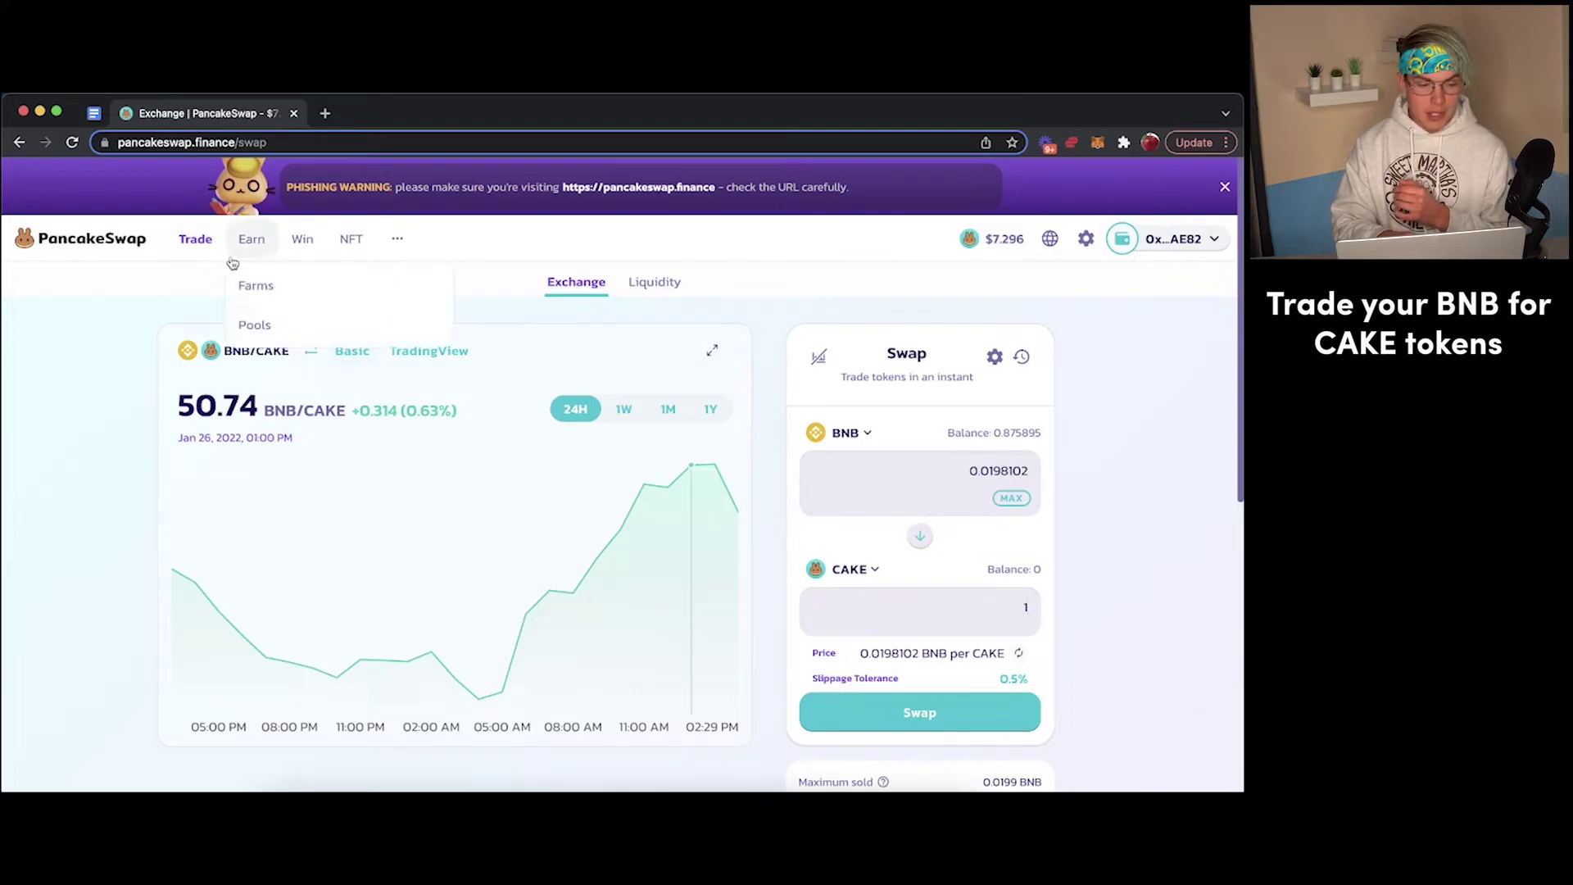
mouse_move(195, 239)
click(198, 326)
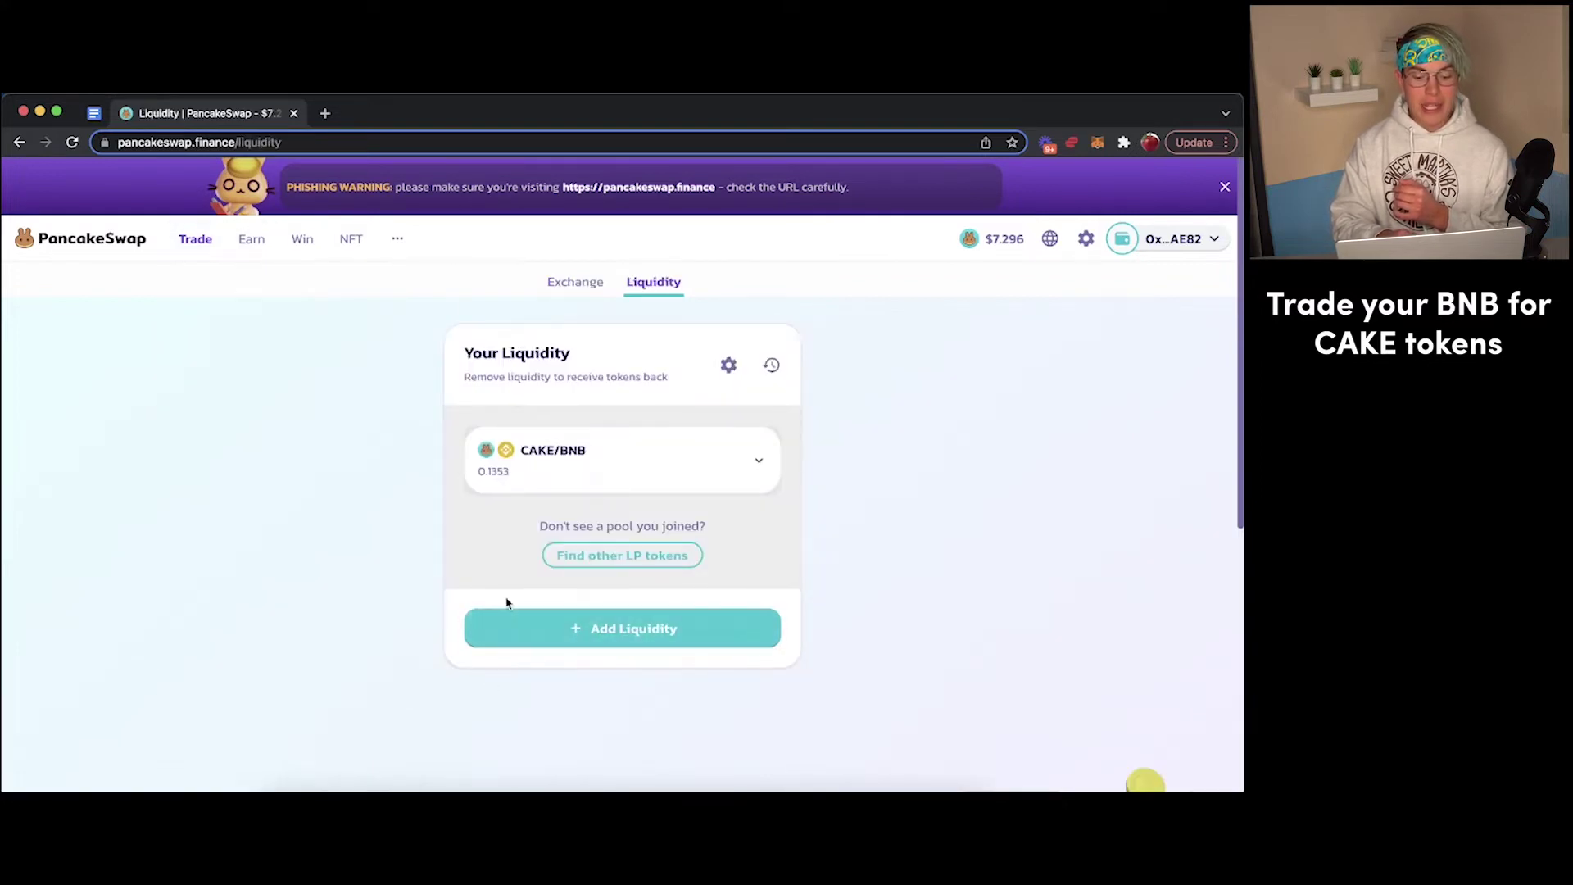
Start adding liquidity with BNB as the first token and CAKE as the second.
click(677, 628)
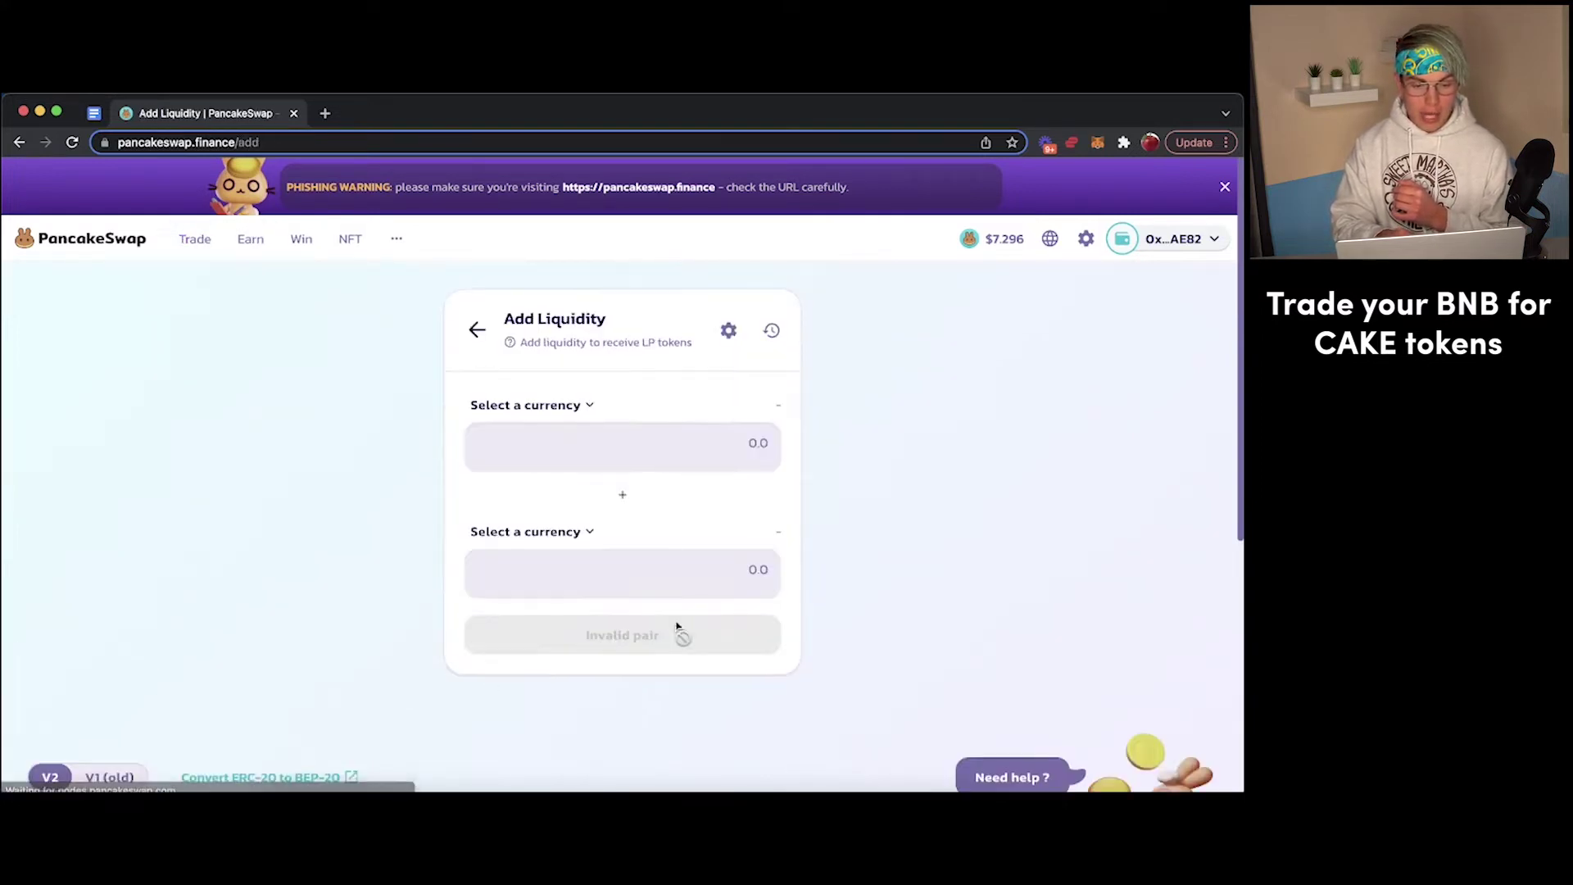
click(532, 406)
click(528, 413)
click(530, 549)
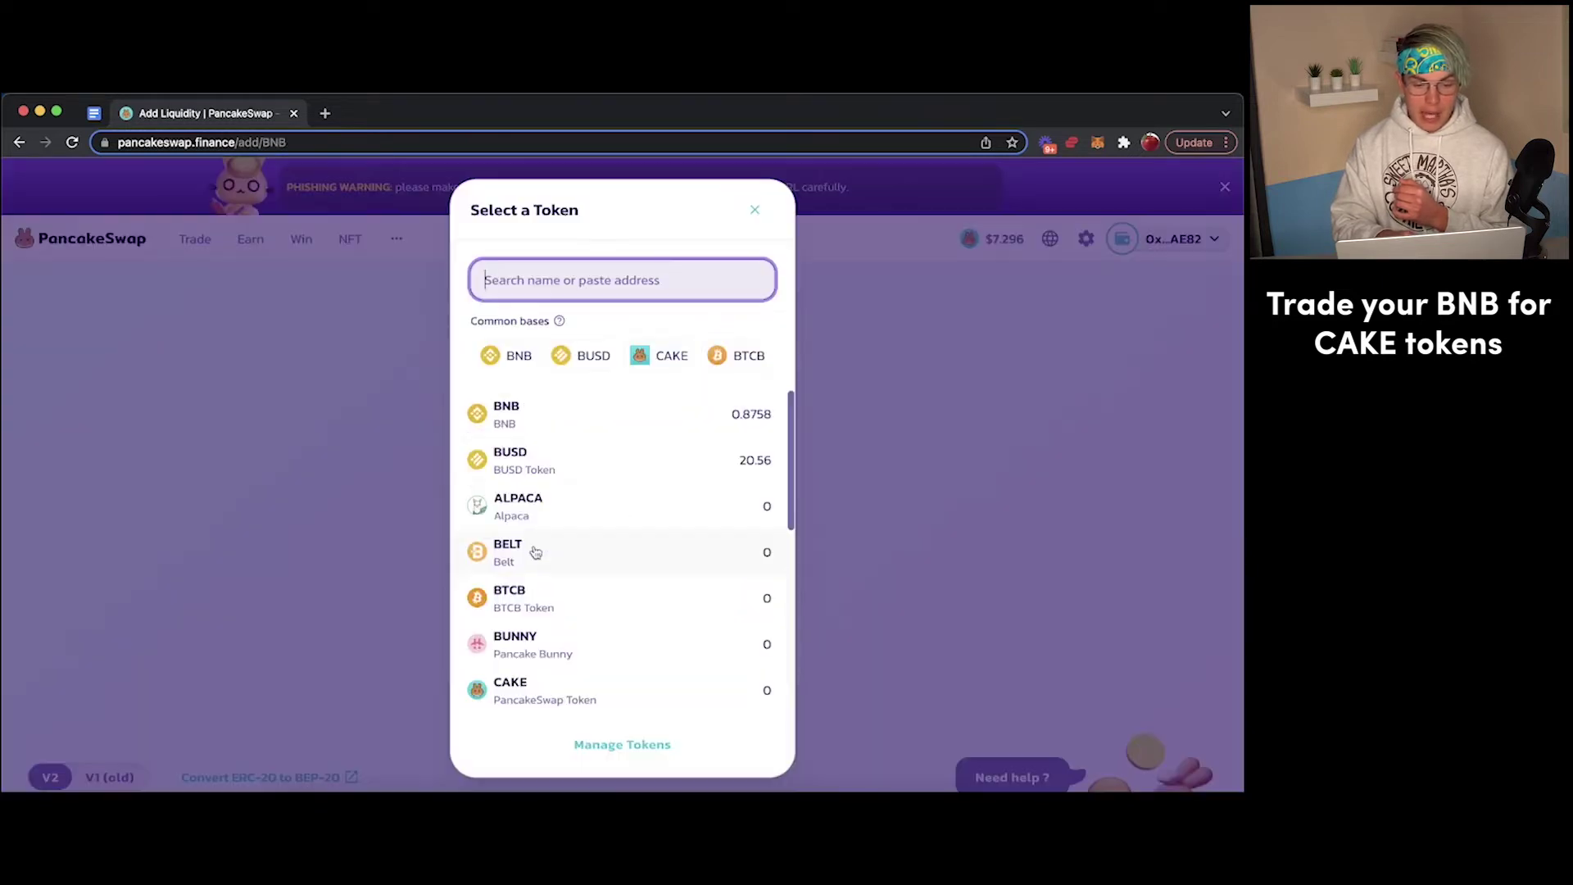
click(517, 678)
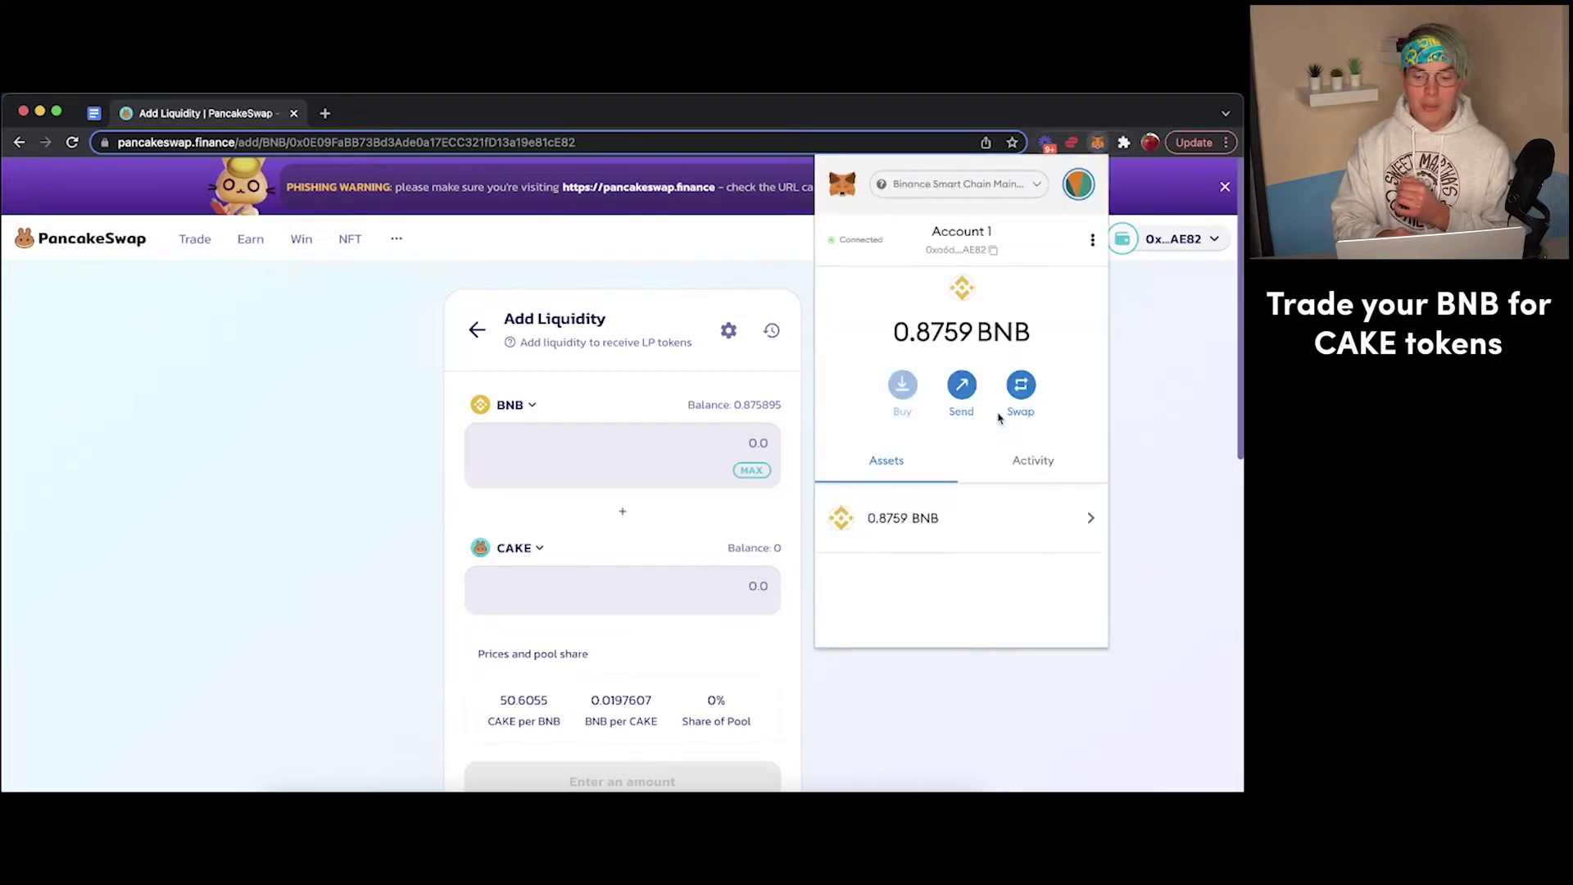
Check the 0.135 Cake-LP balance in the wallet overview, then close it.
scroll(991, 414, down, 3)
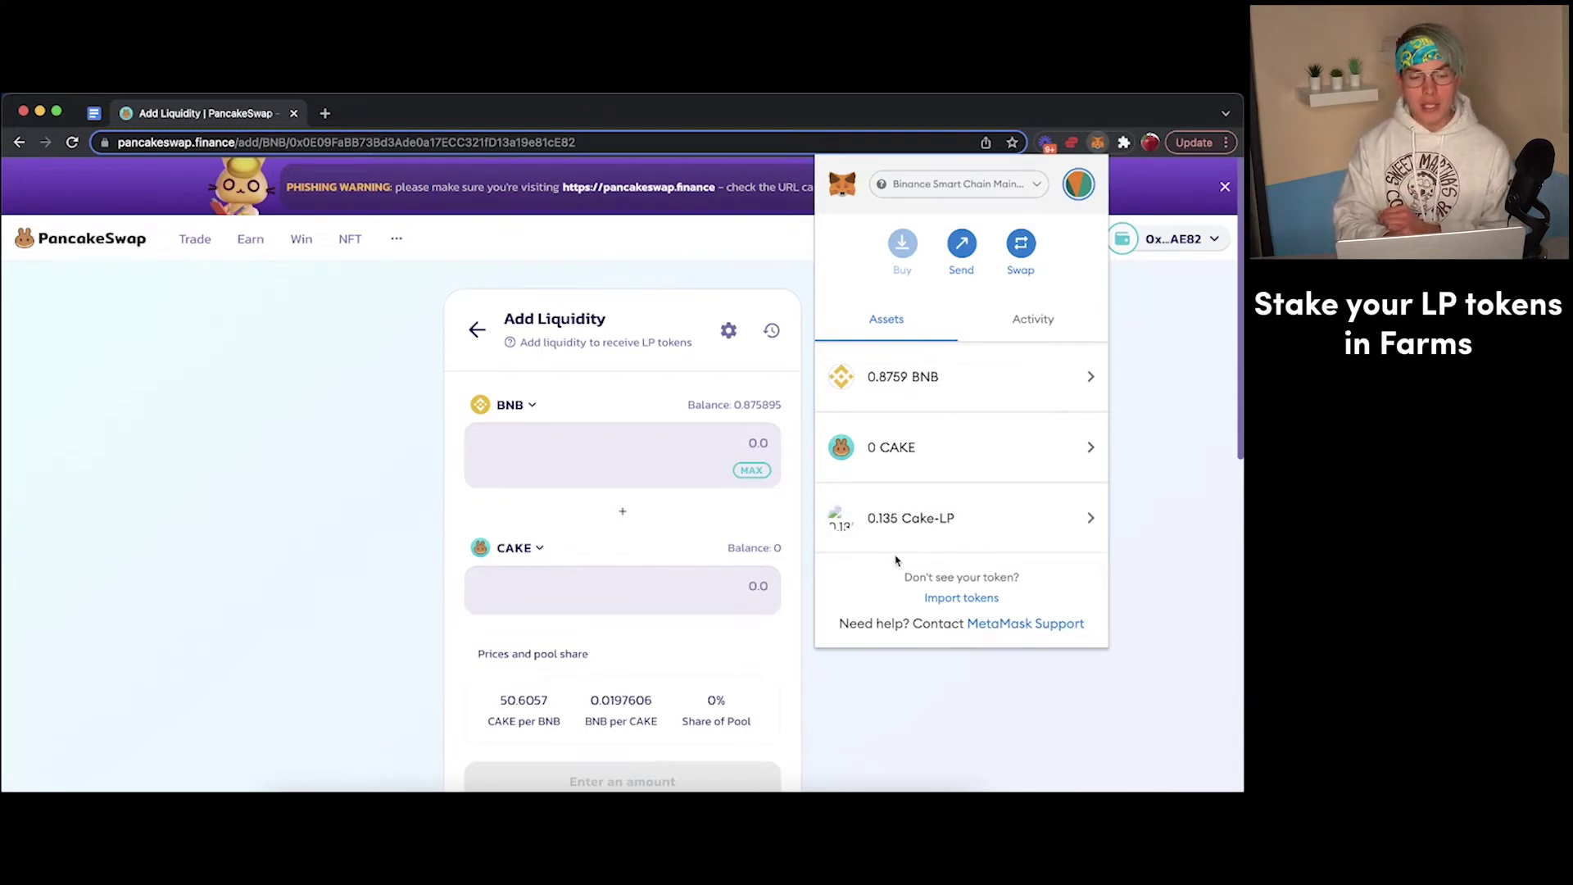
click(133, 531)
mouse_move(260, 252)
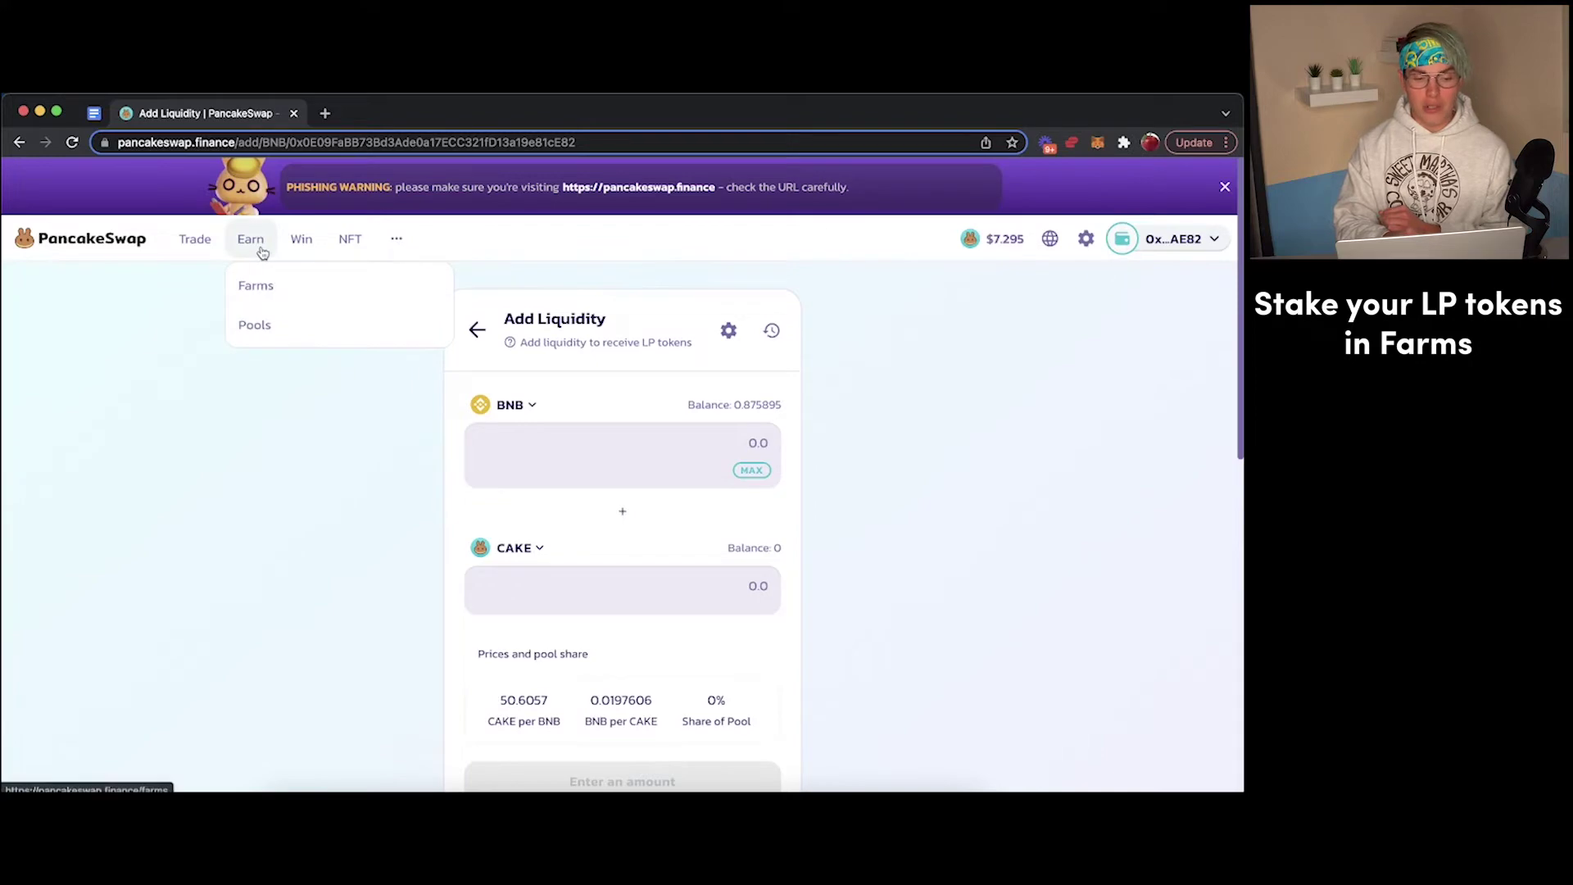
Open Farms, dismiss the wallet overview, and expand the CAKE-BNB farm at 38.66% APR.
click(258, 288)
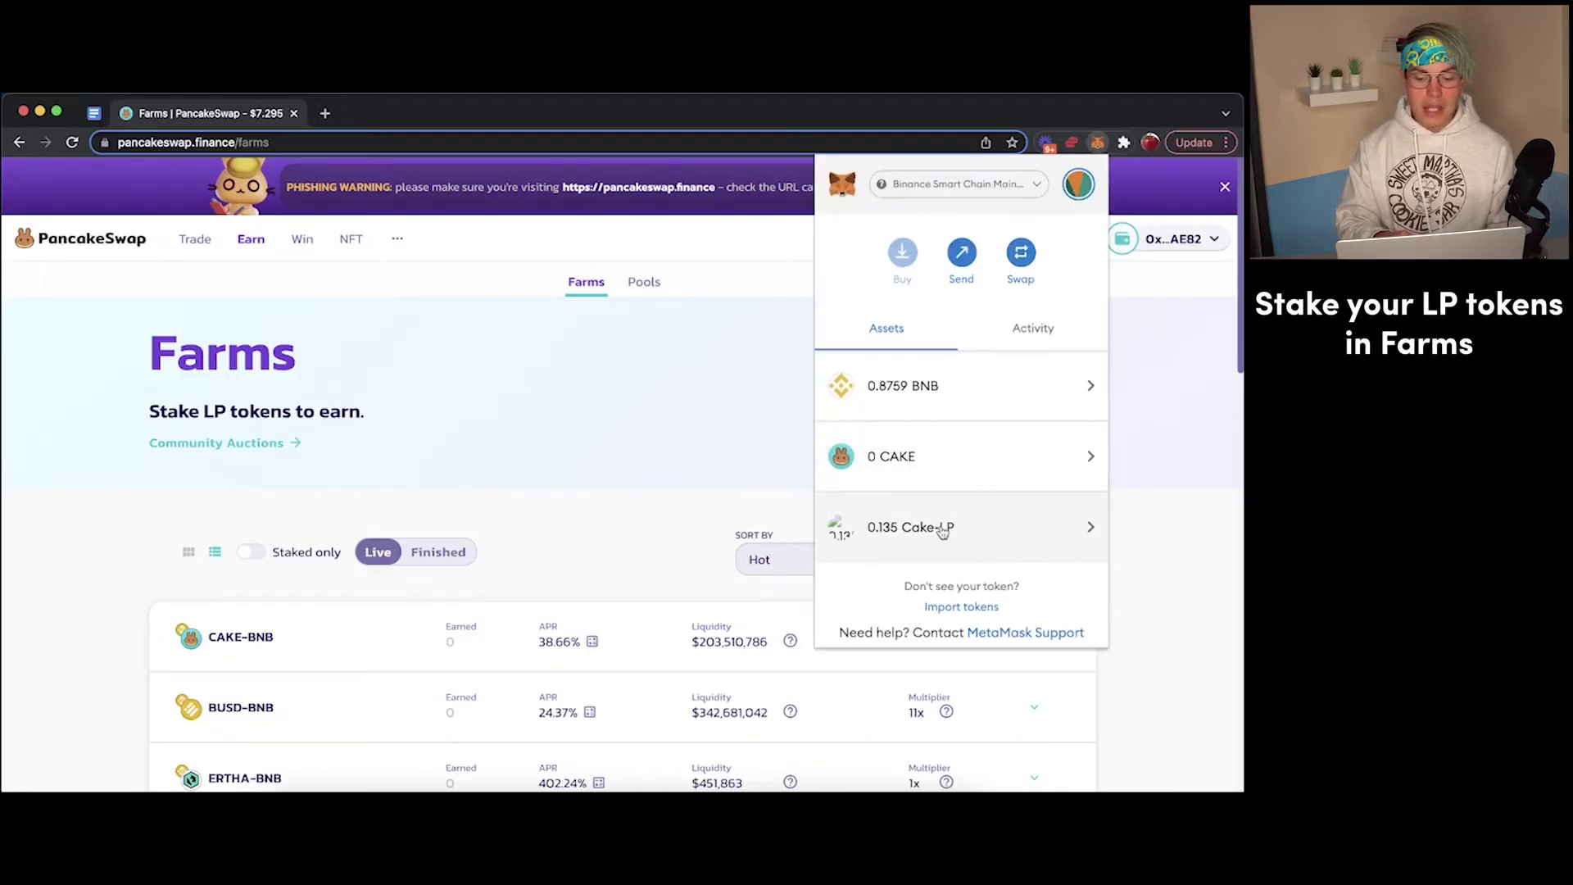
click(560, 508)
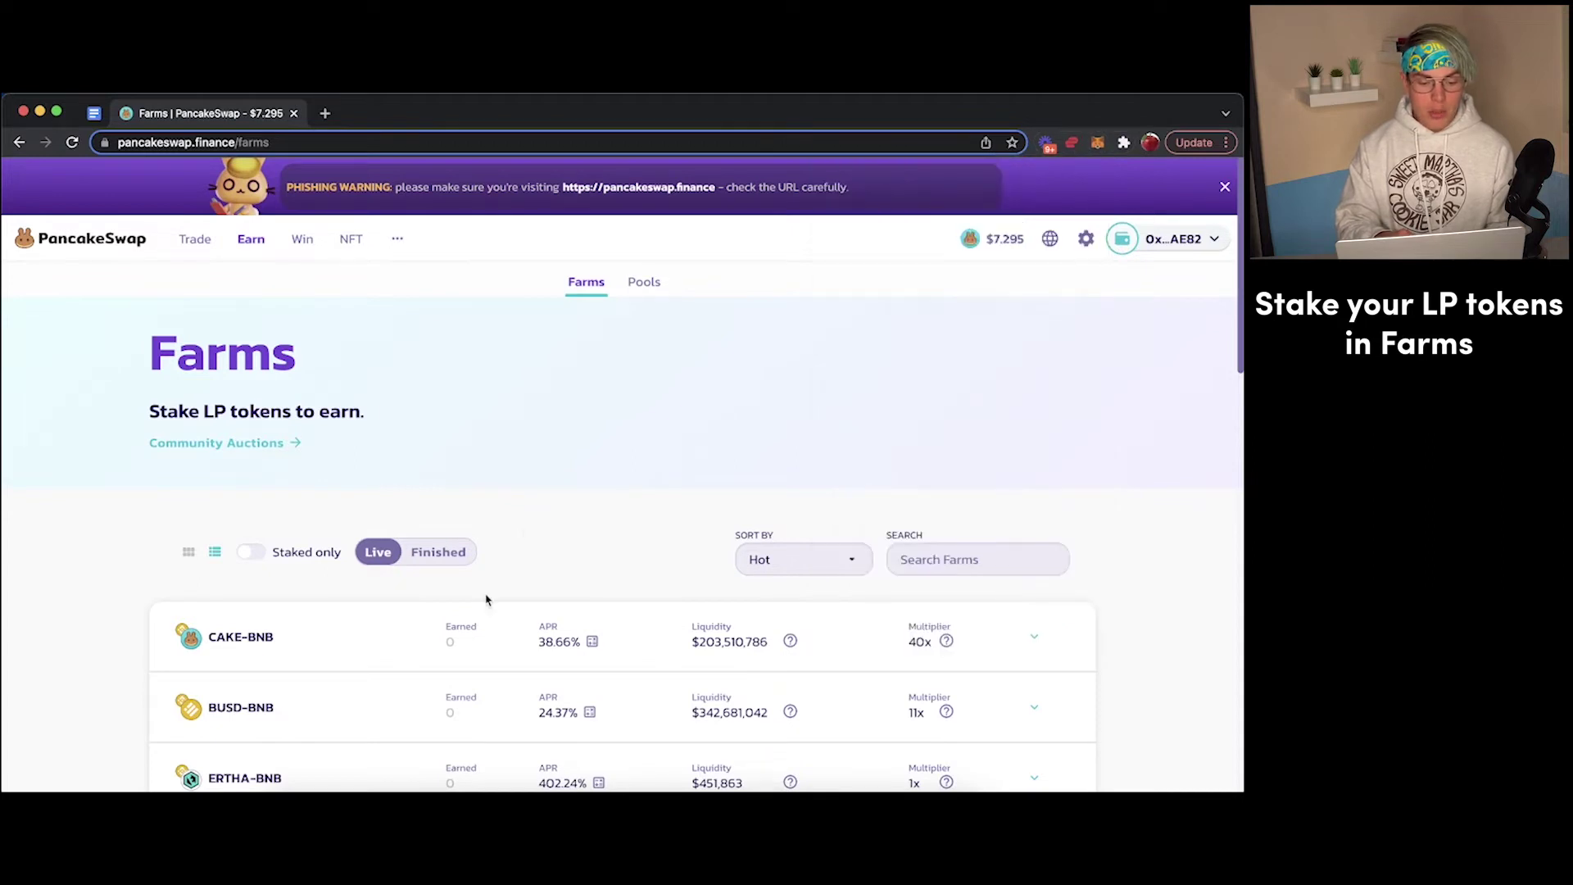
click(382, 645)
Enable the CAKE-BNB farm and approve Cake-LP token access in MetaMask.
scroll(382, 643, down, 2)
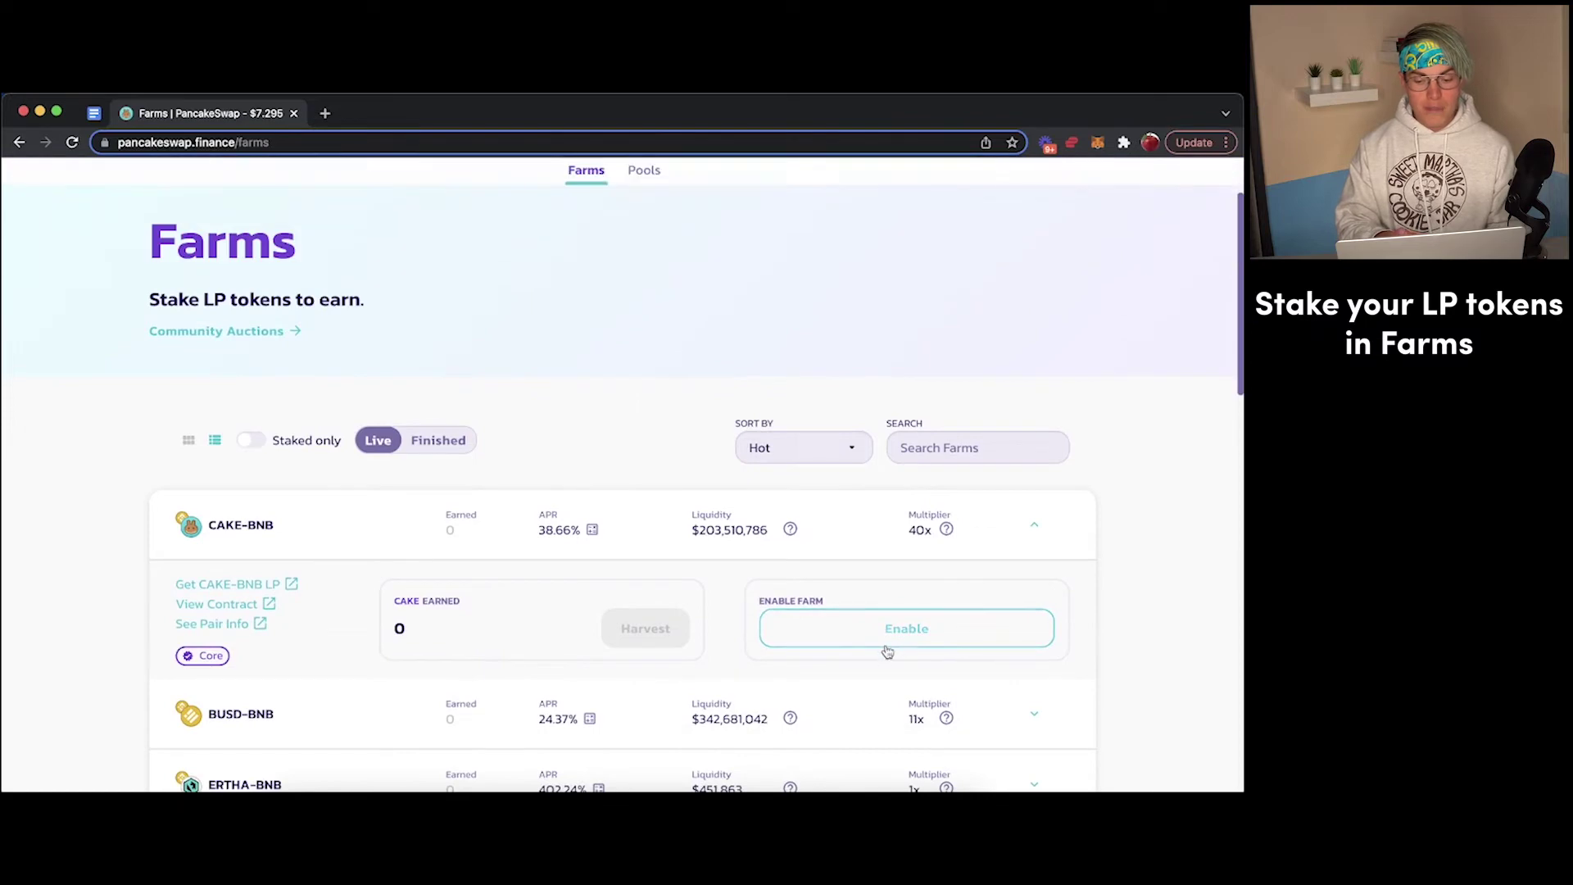
click(887, 650)
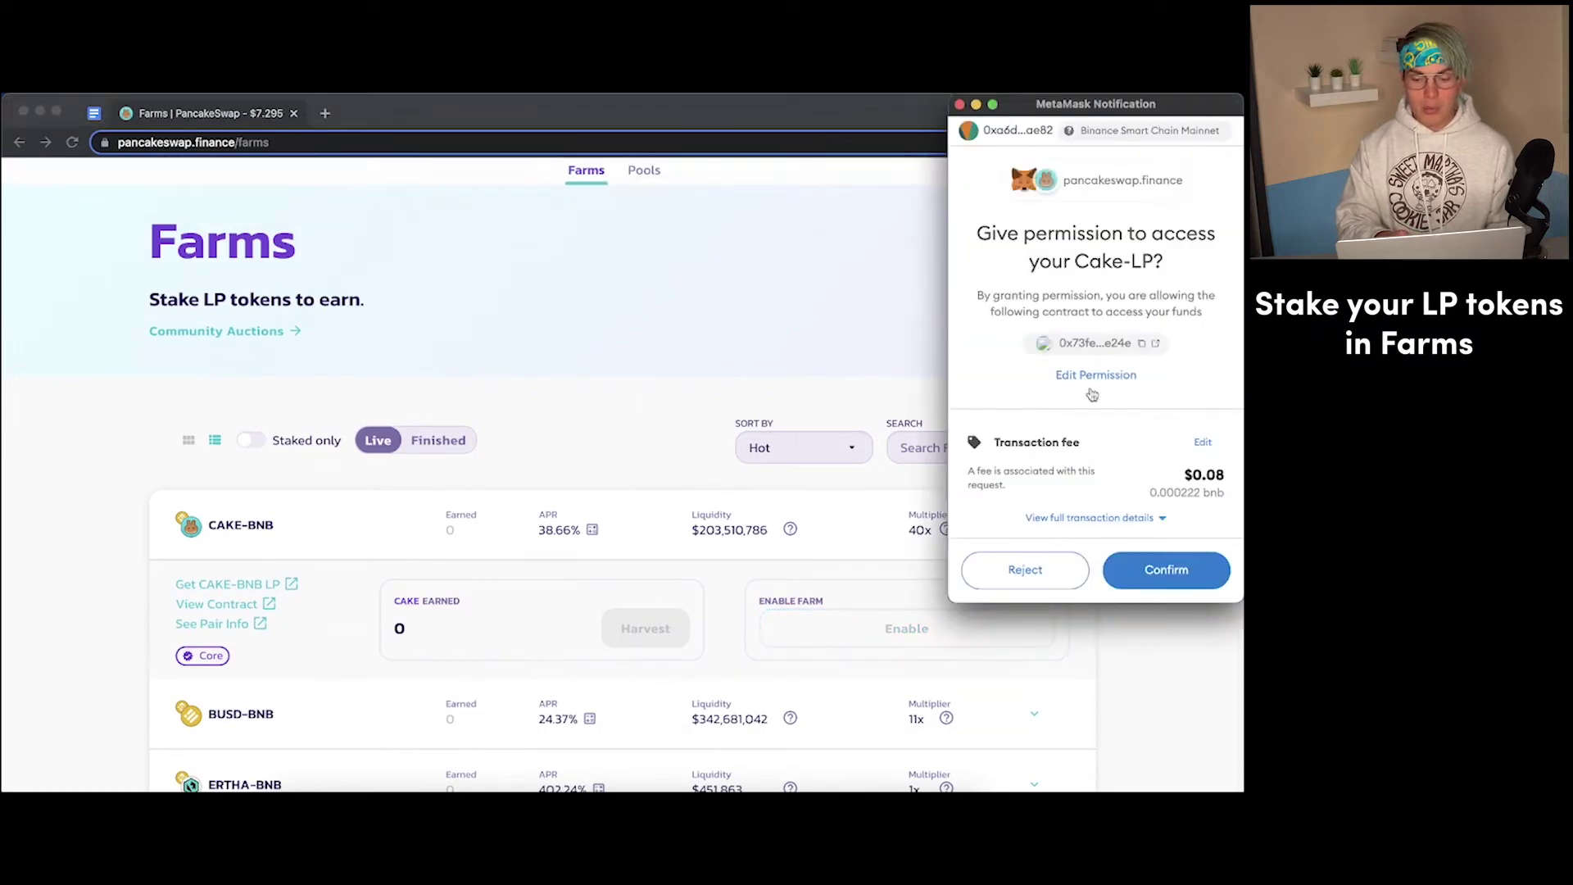
click(1177, 559)
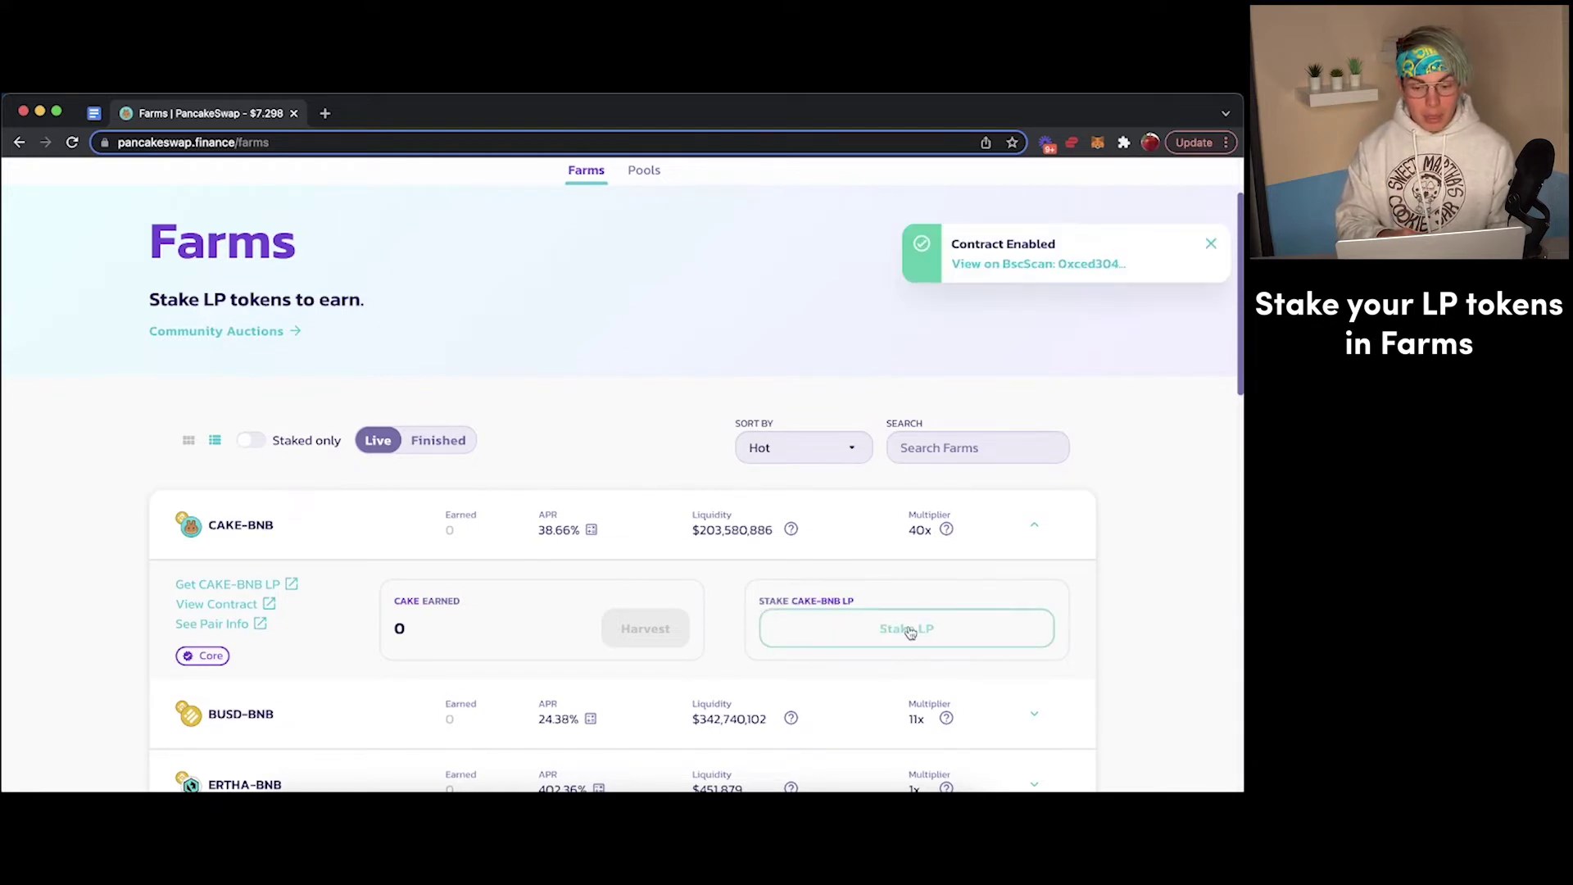
Stake the maximum 0.135 CAKE-BNB LP in the farm and approve it in MetaMask.
click(890, 635)
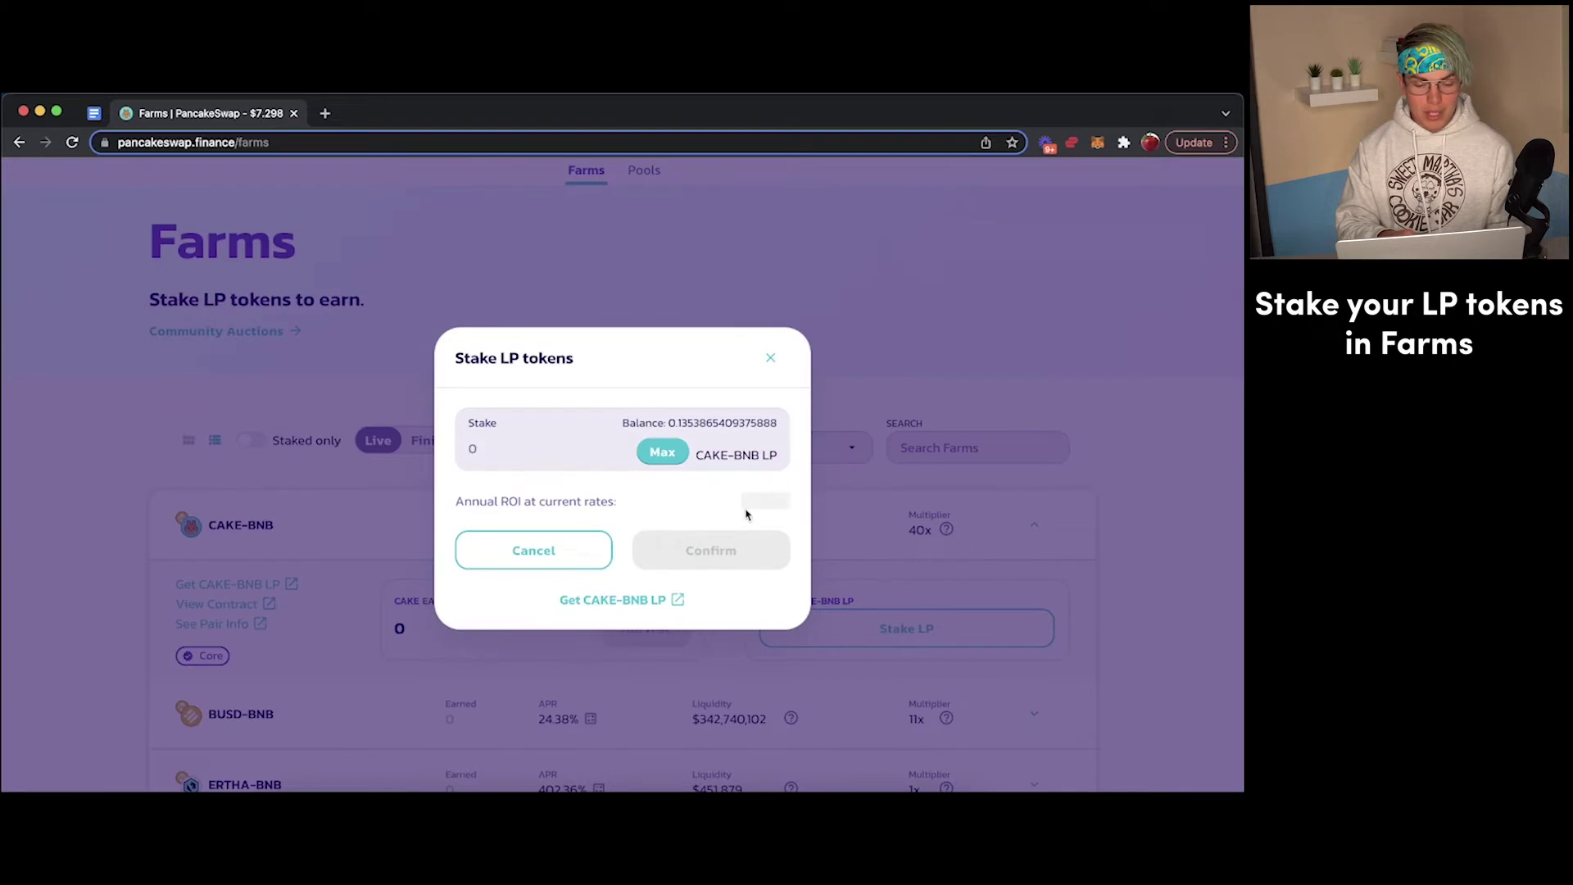
click(670, 455)
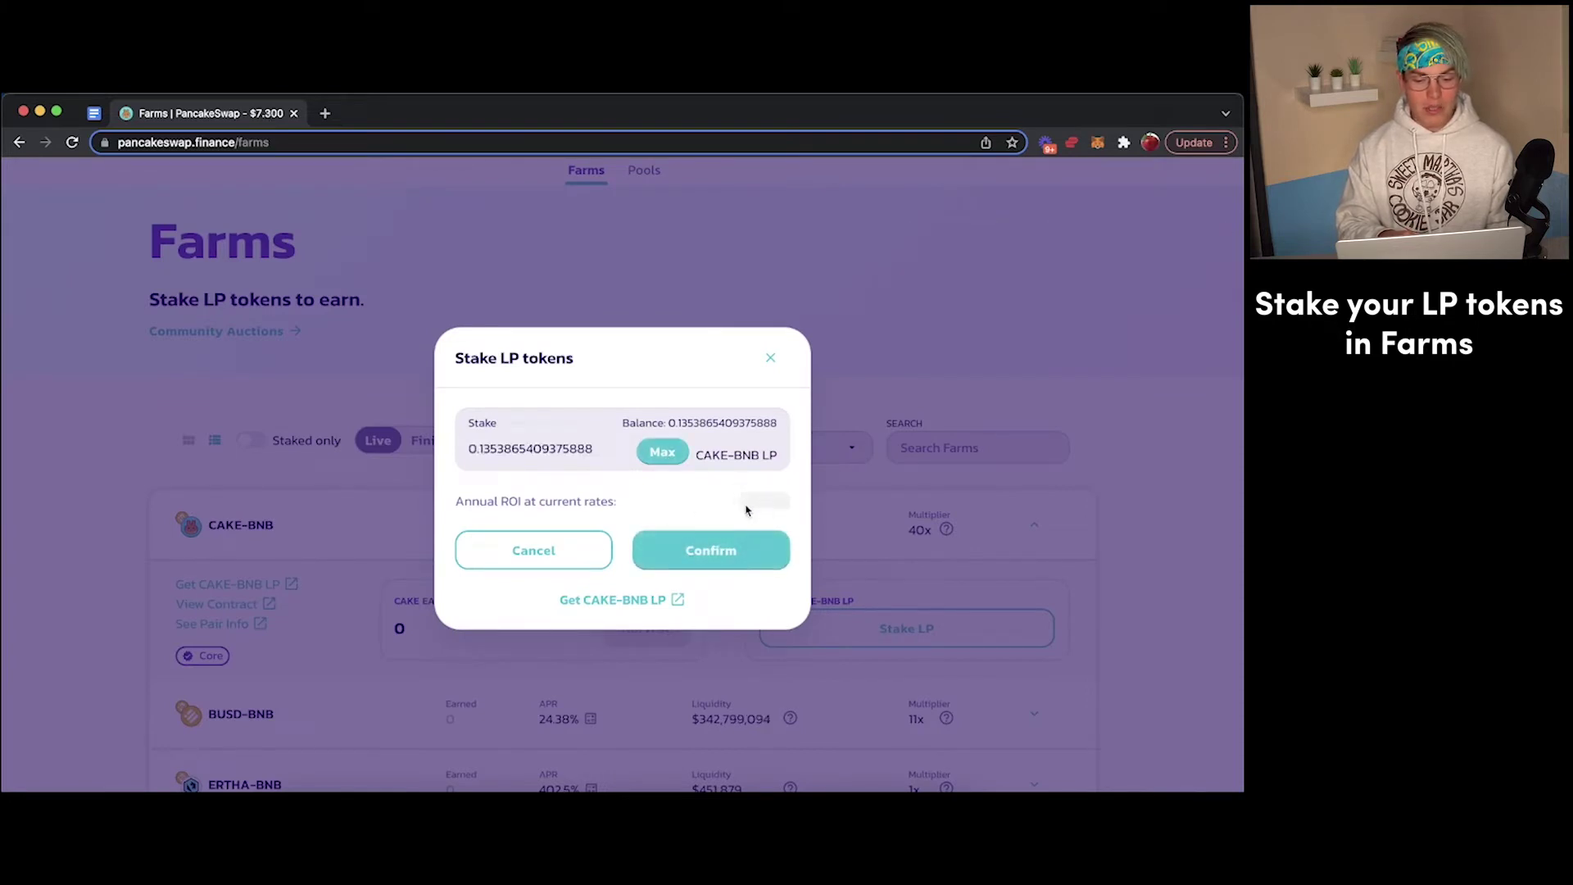
click(685, 556)
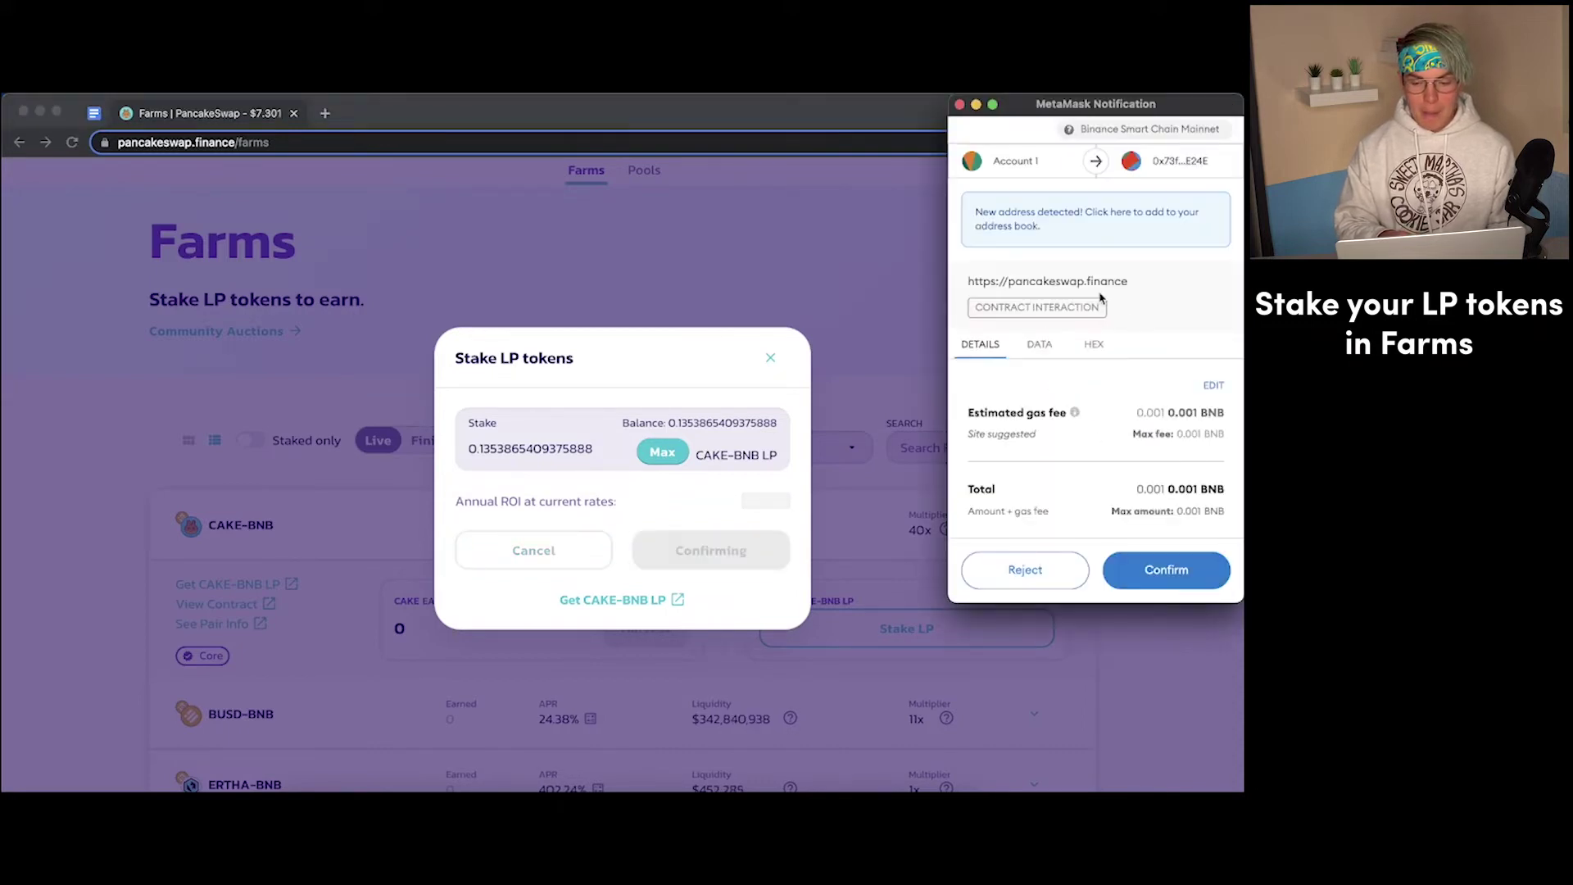
click(1171, 569)
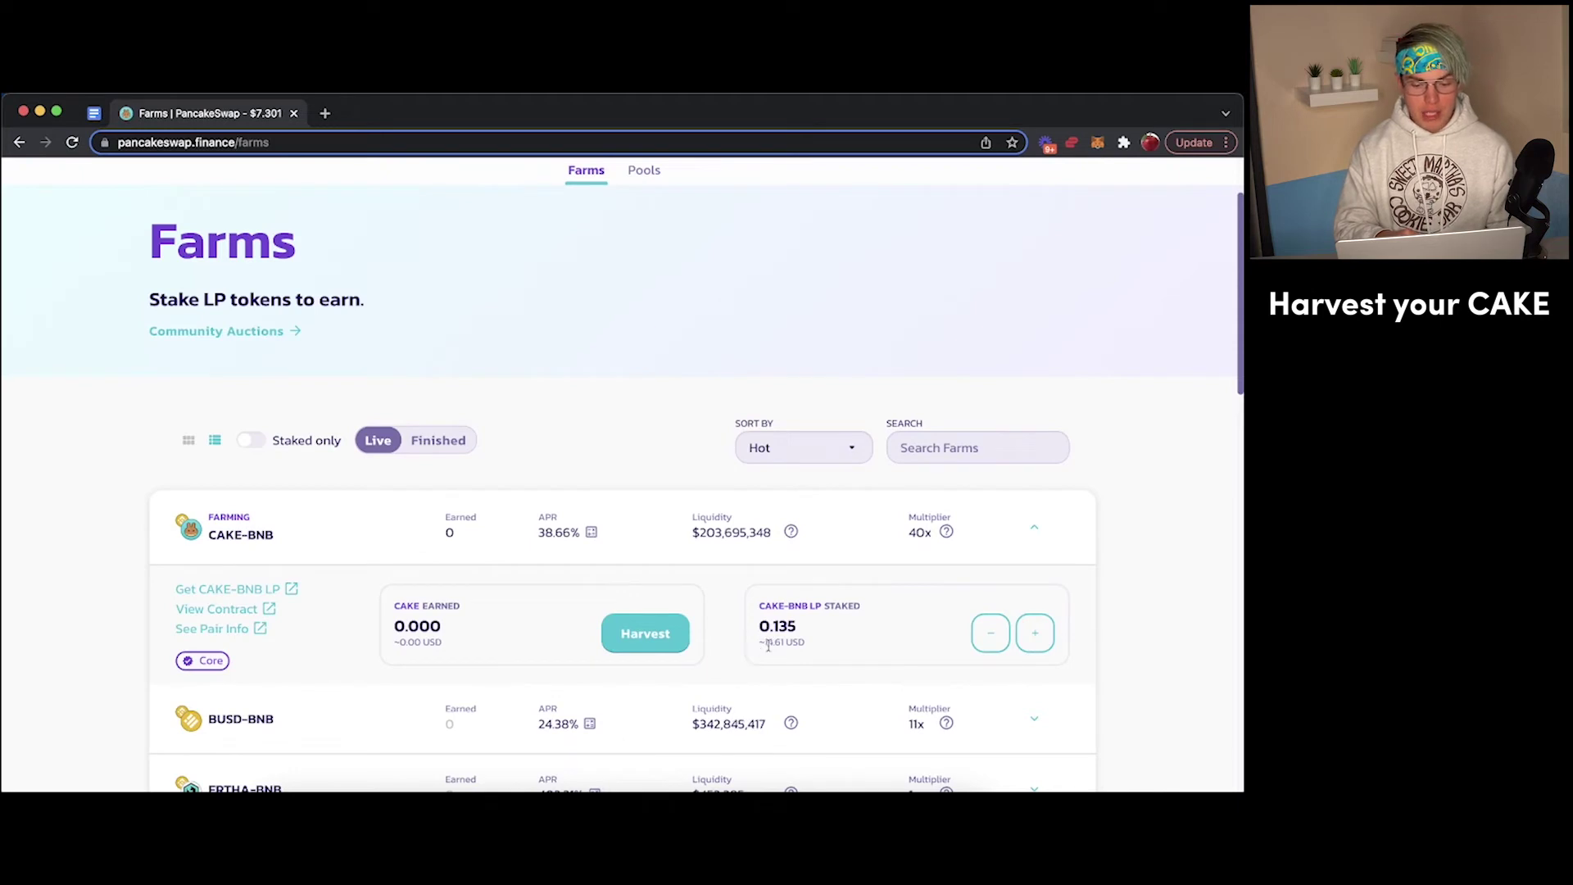
drag(767, 646, 808, 653)
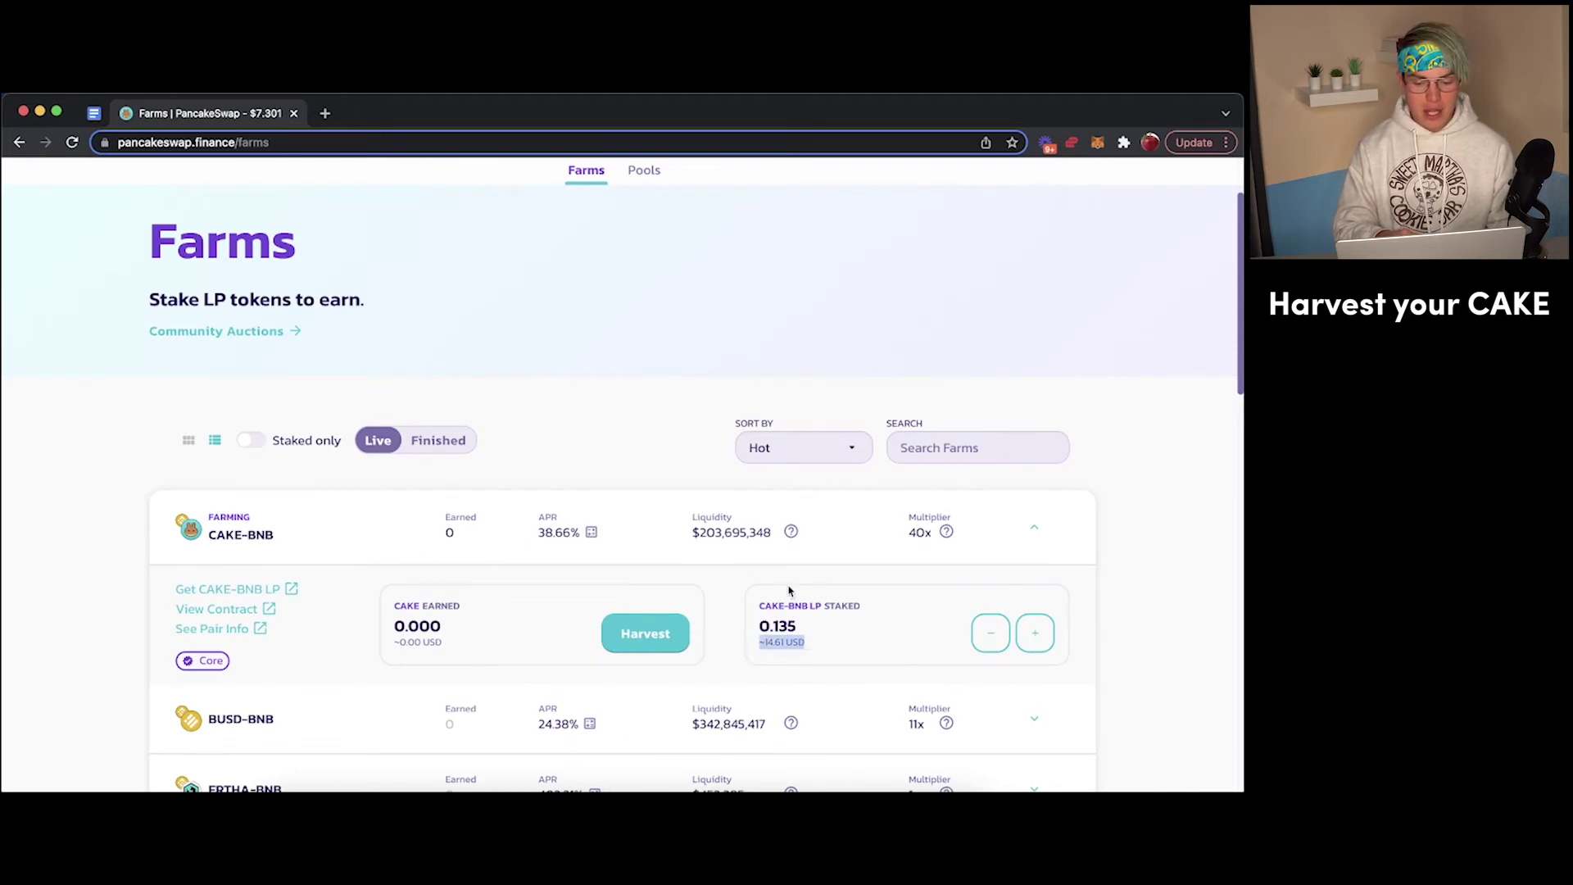
drag(757, 627, 806, 633)
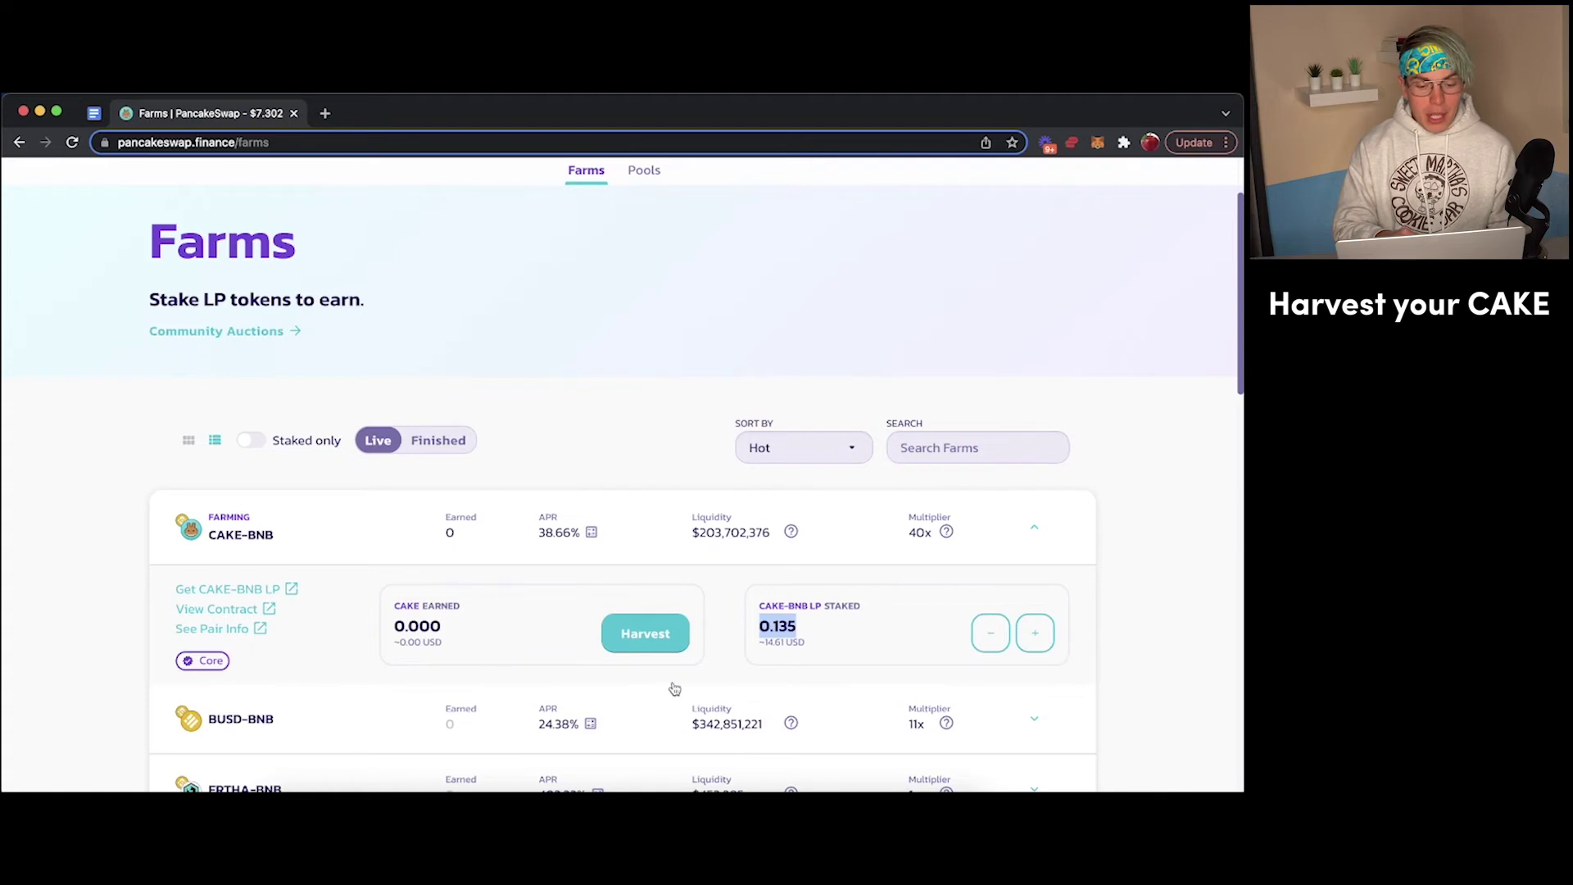
click(668, 623)
scroll(647, 541, down, 1)
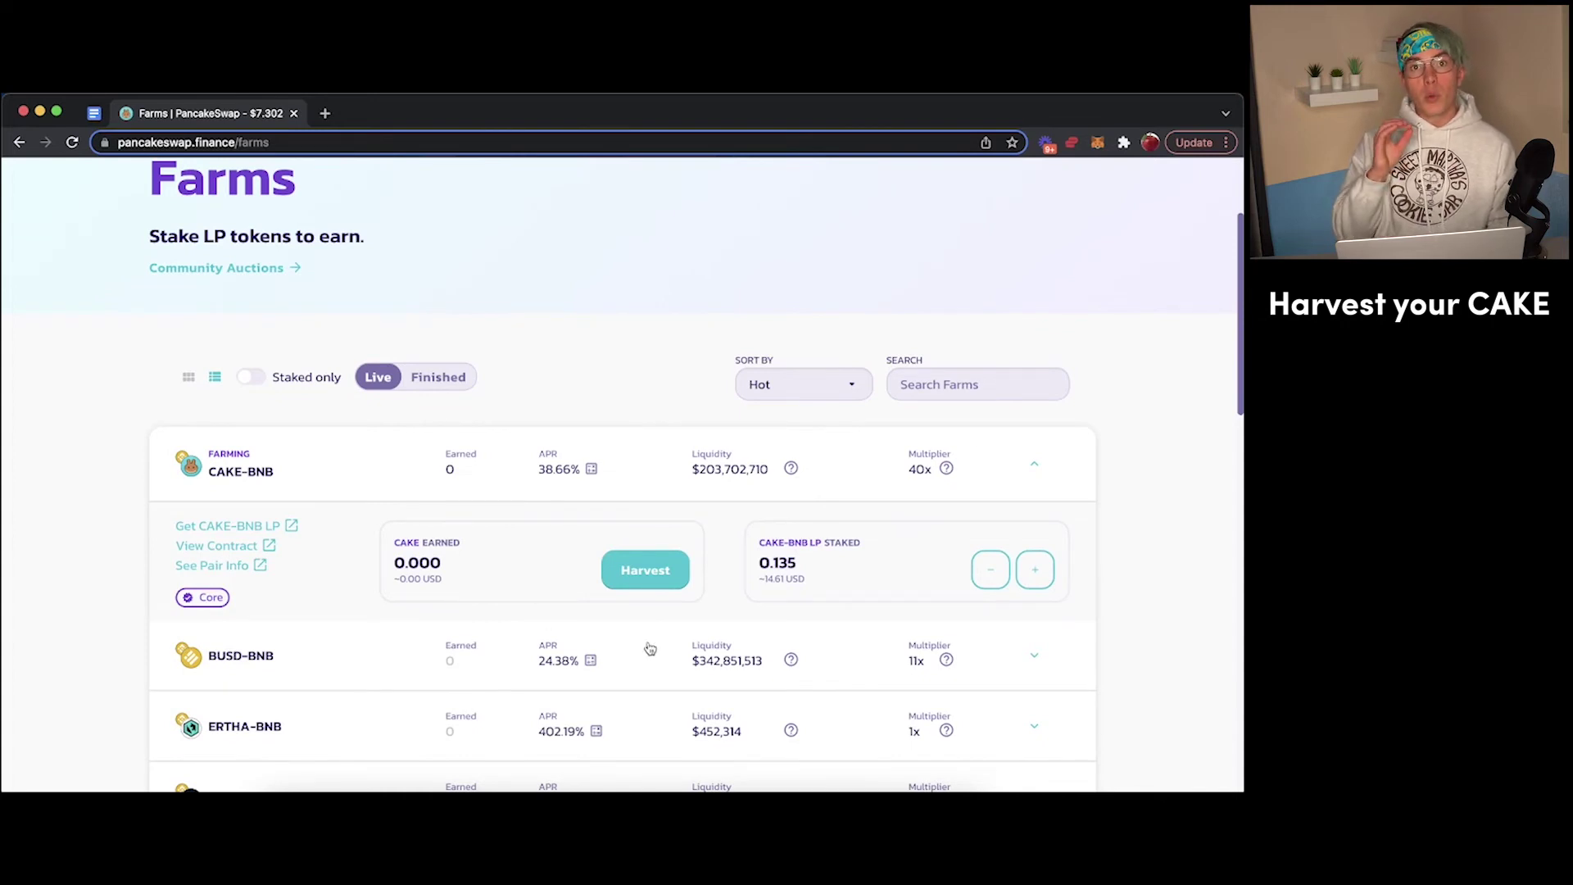
click(990, 571)
Fill the unstake form with Max but close it unconfirmed, then open the Liquidity page.
click(666, 481)
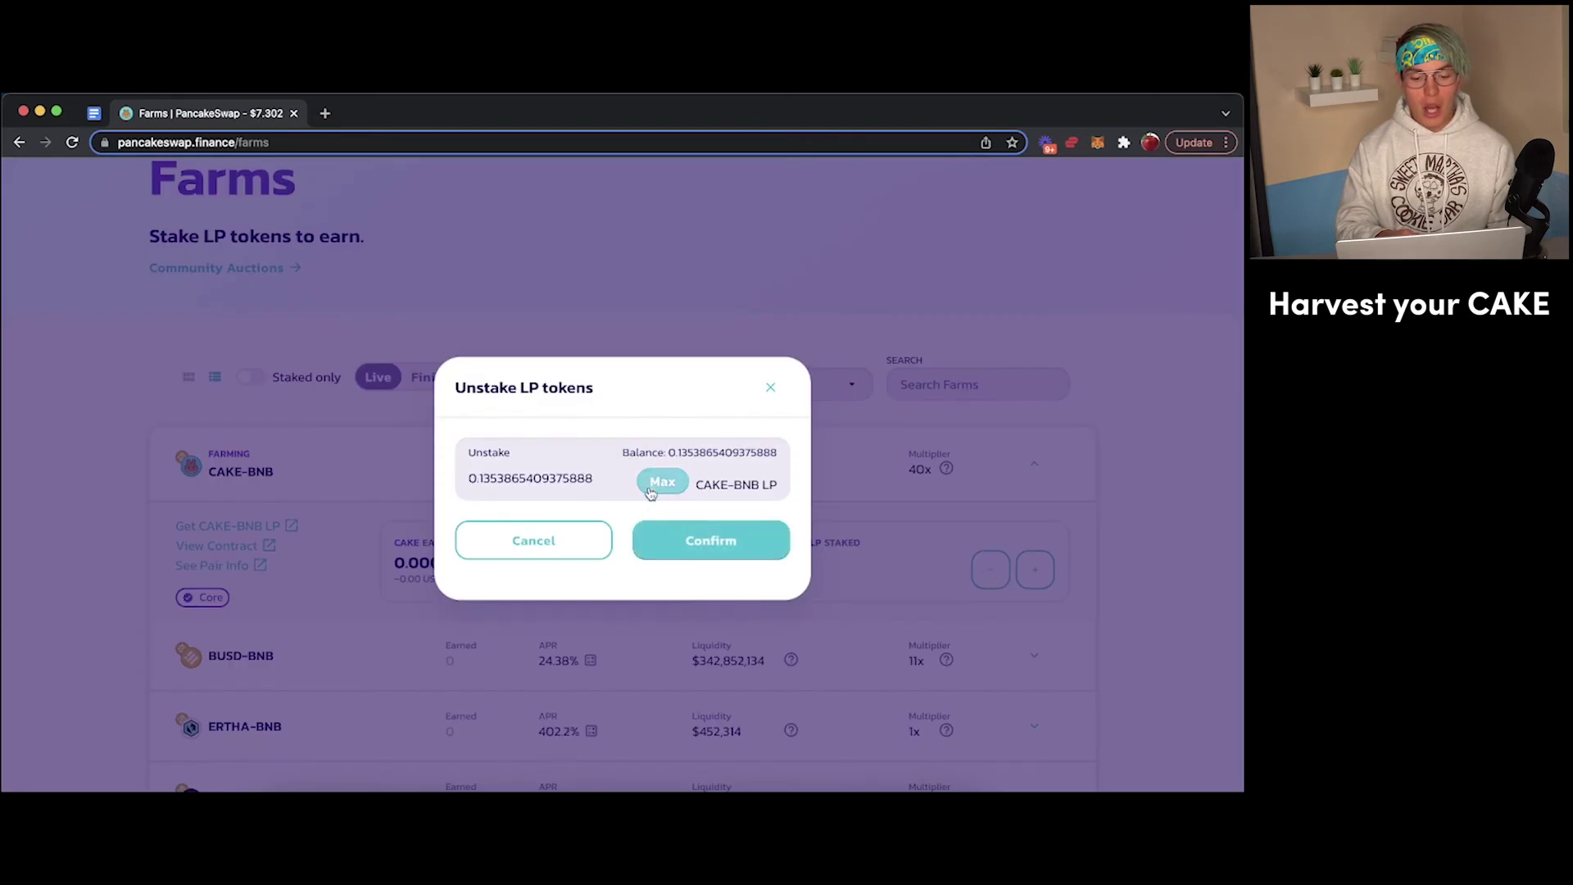
click(770, 391)
scroll(597, 485, up, 3)
mouse_move(195, 238)
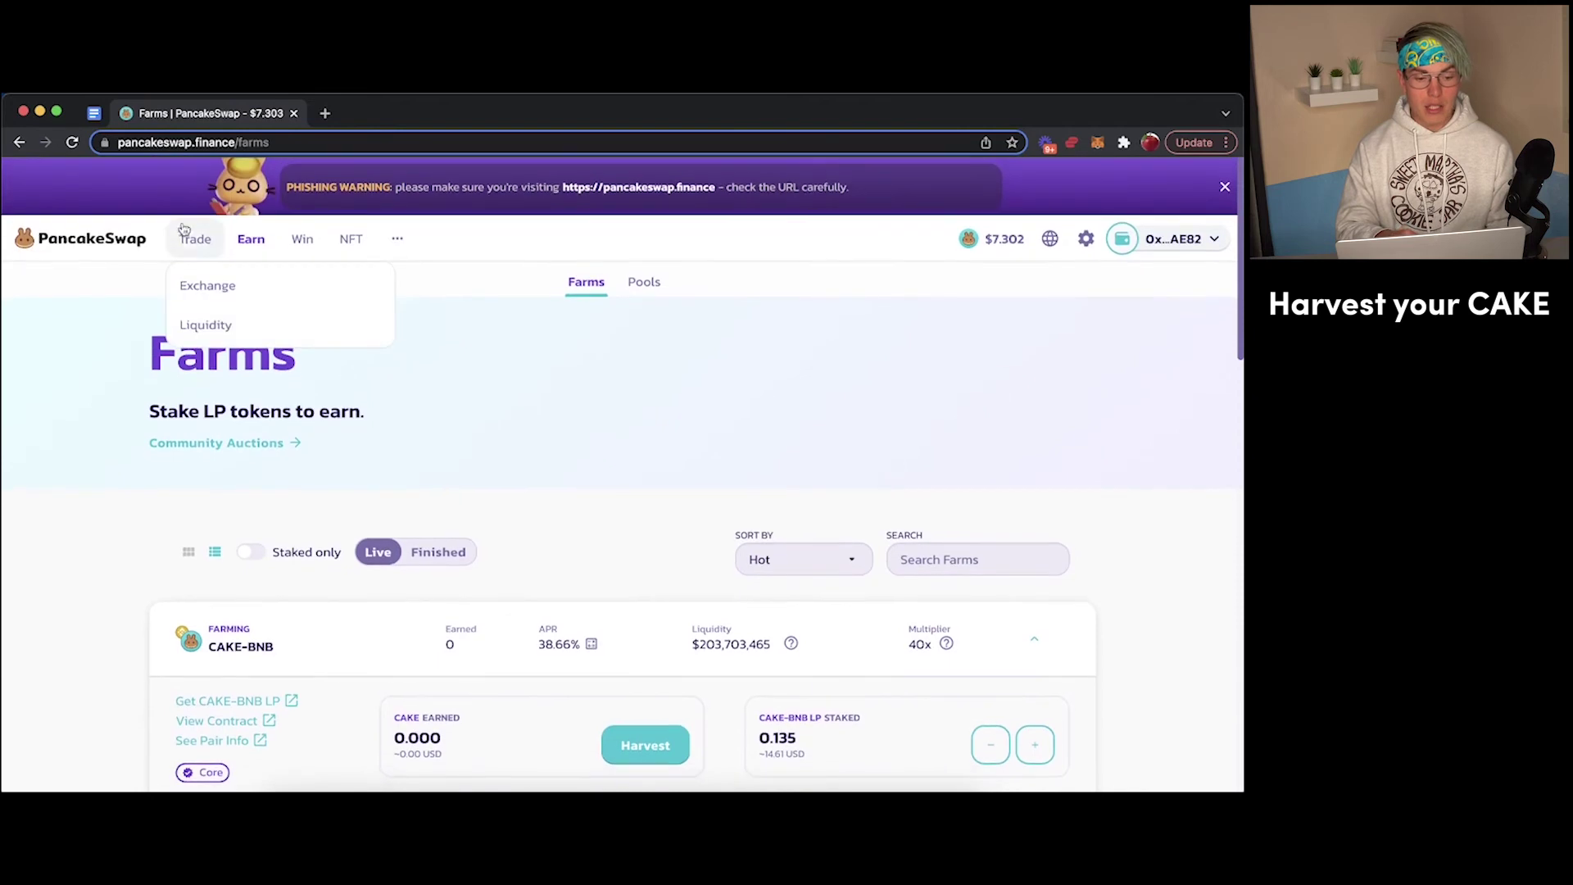
click(205, 326)
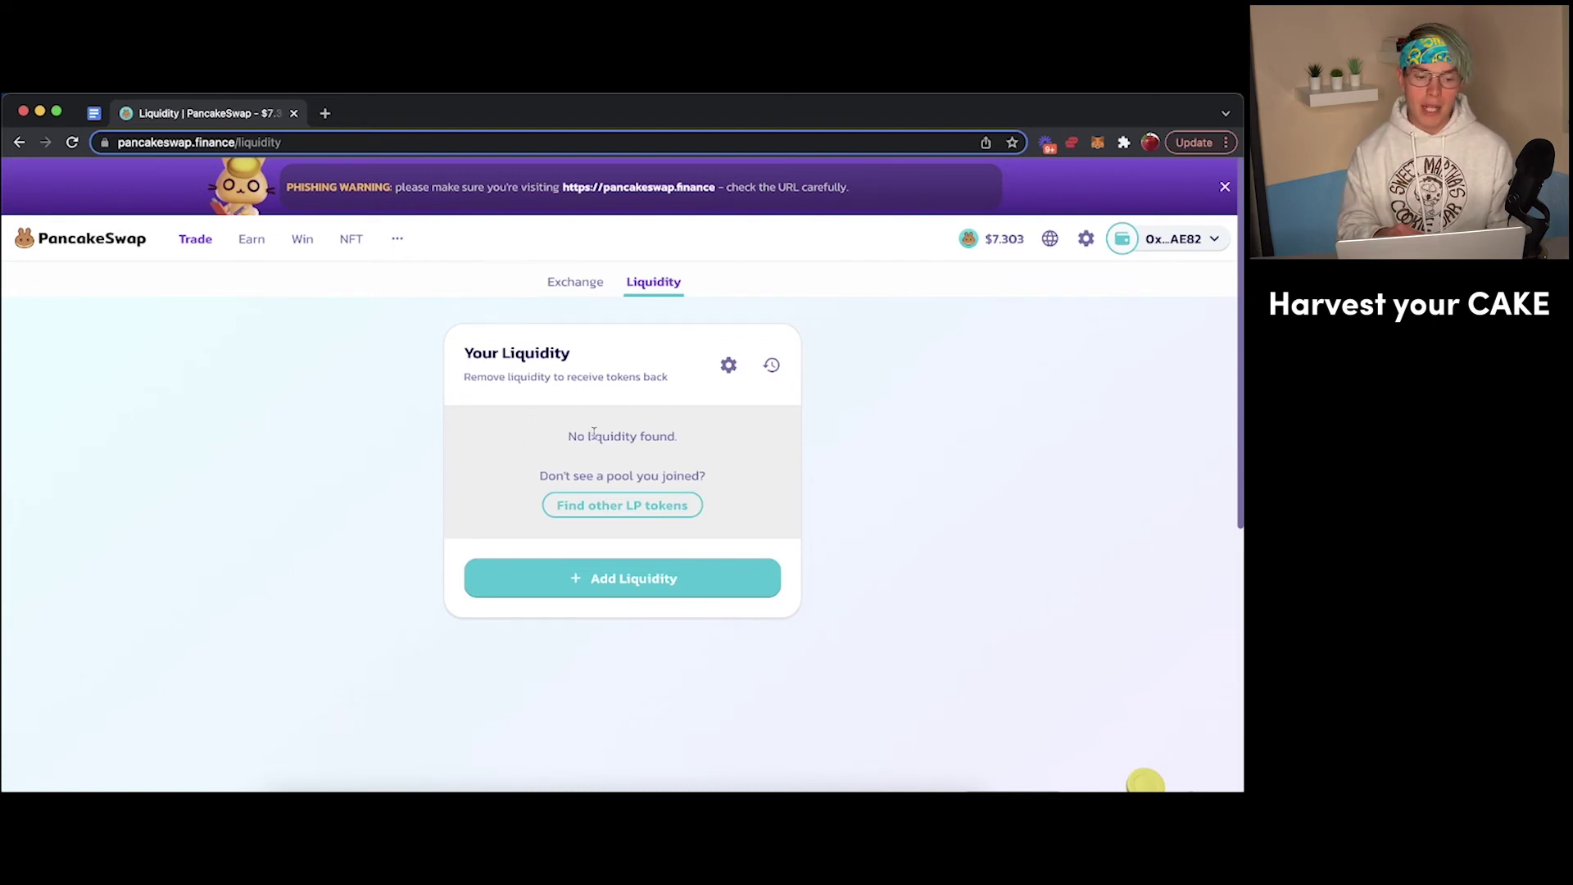
Return to the Exchange page showing the BNB/CAKE chart at 50.48.
mouse_move(189, 250)
click(190, 285)
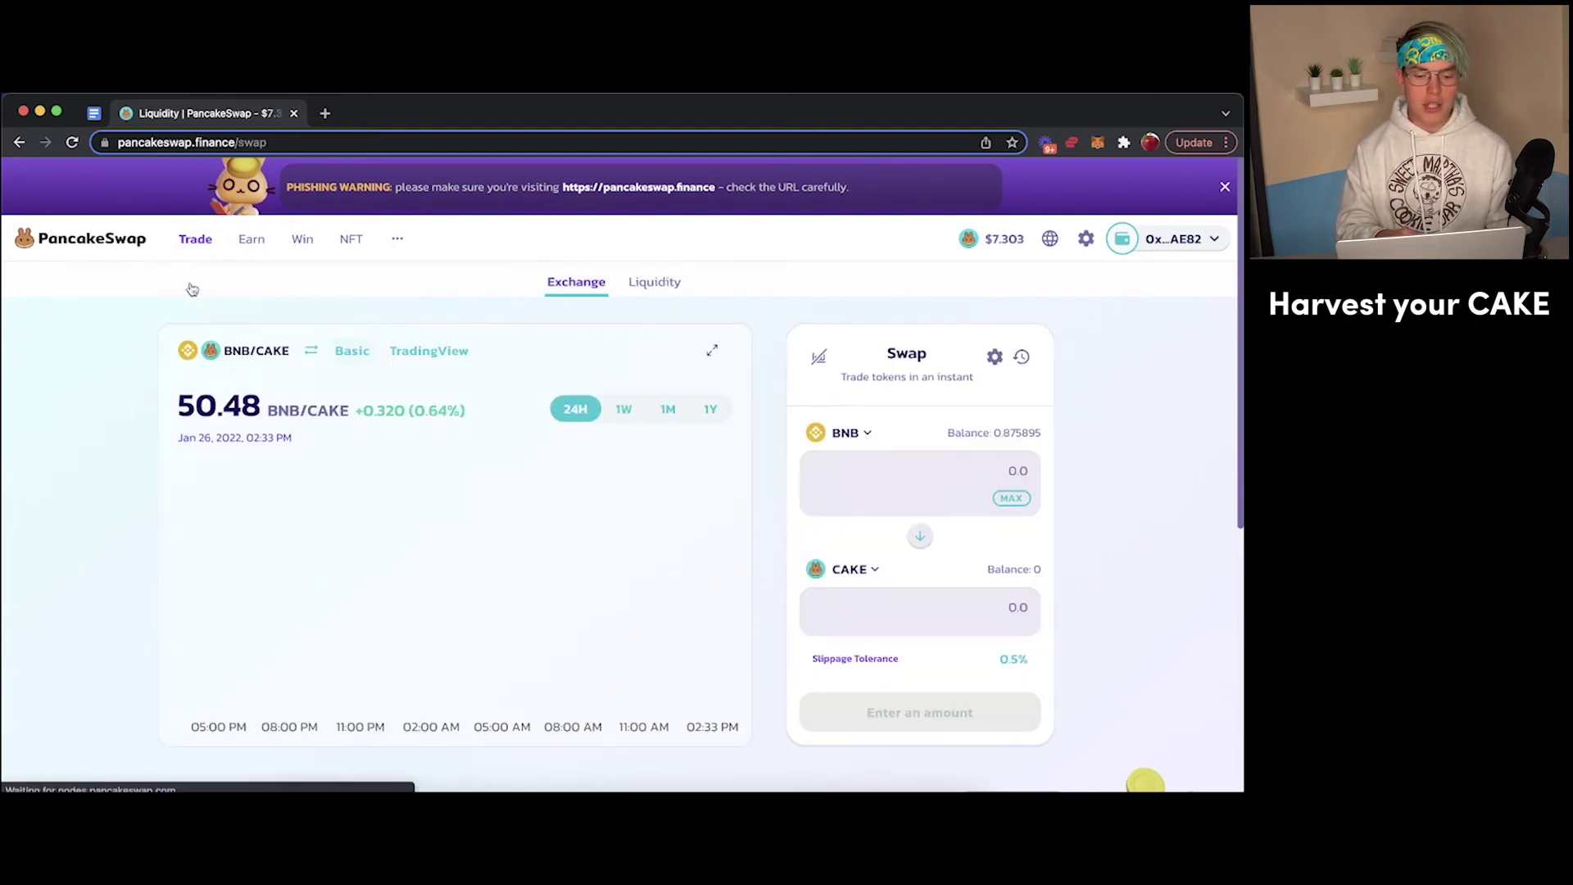